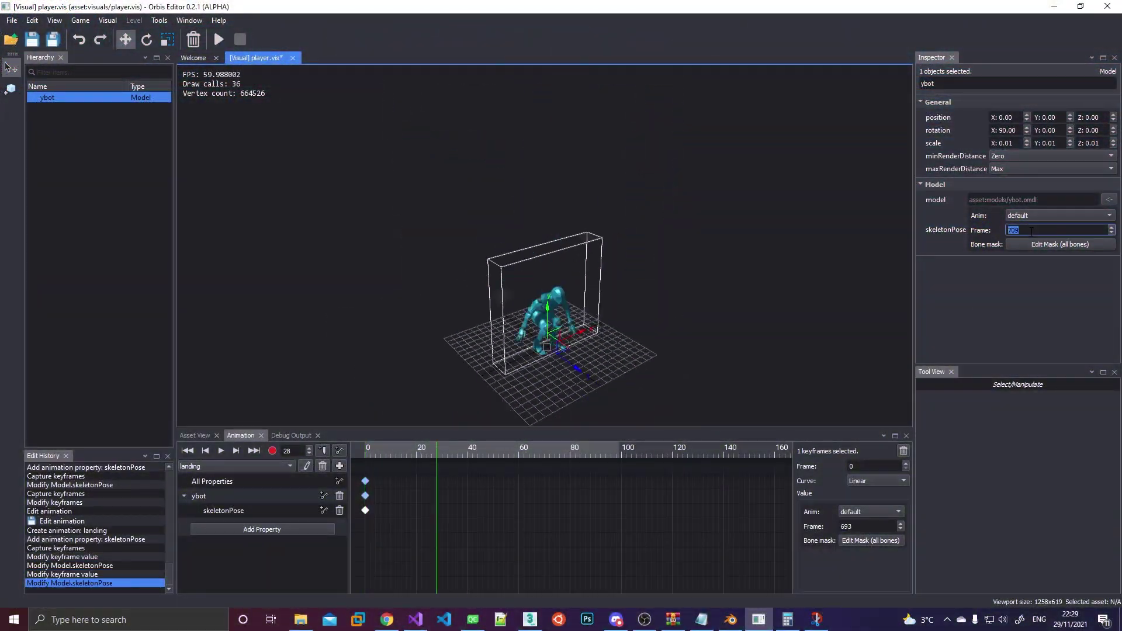
Capture the pose at frame 755 and scrub the timeline to preview the motion.
key(Return)
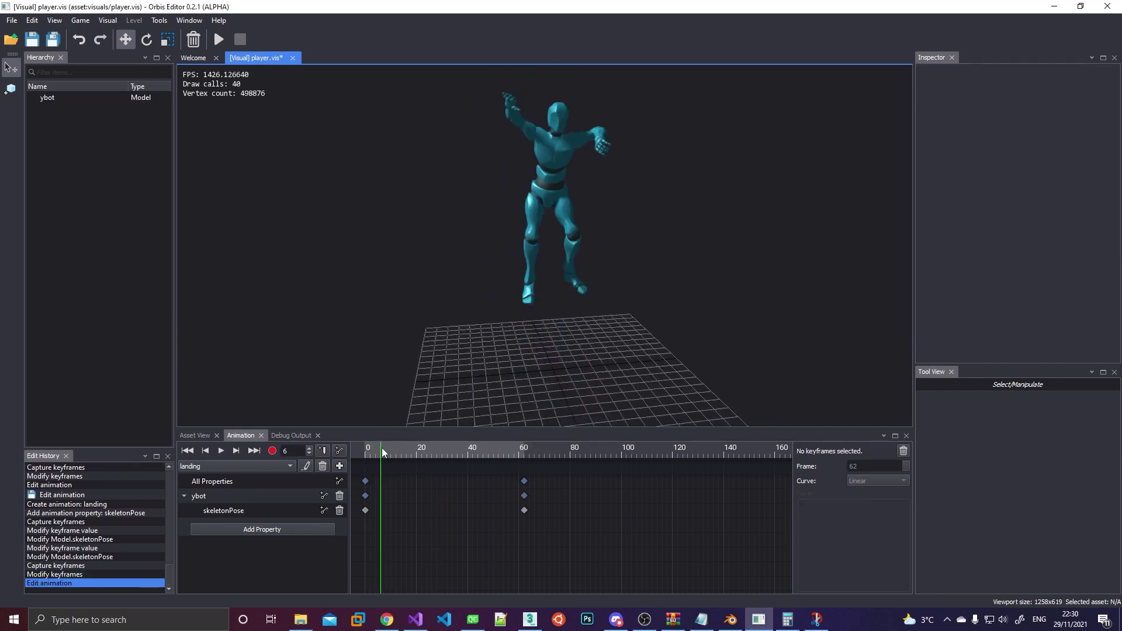
drag(383, 453, 389, 459)
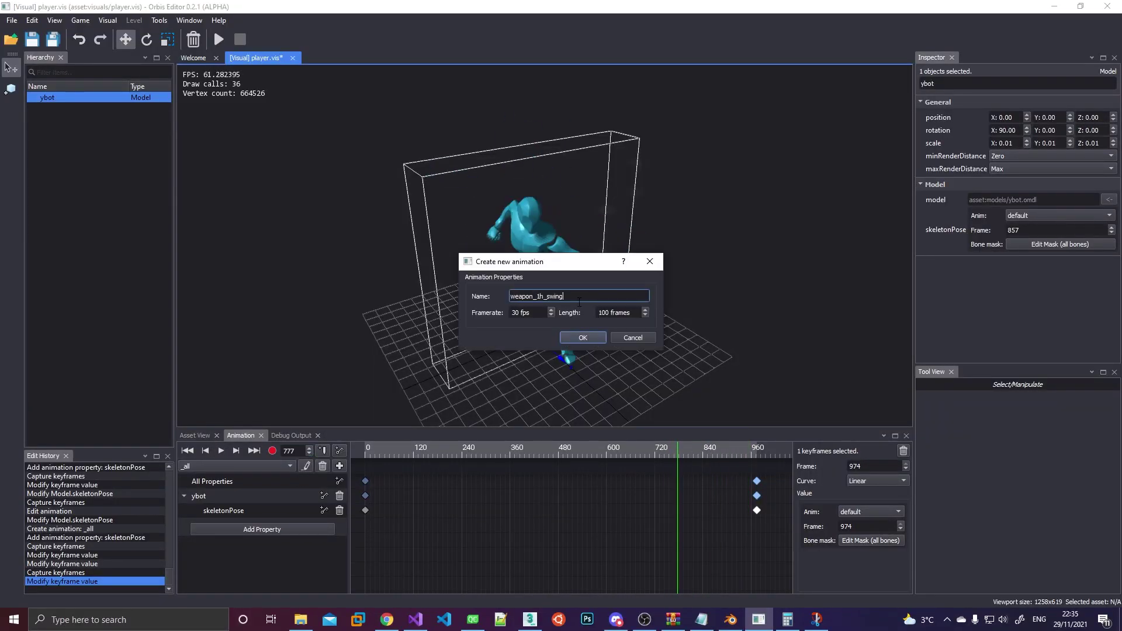
Confirm creation of the 30 fps, 100-frame weapon_1h_swing animation.
key(Return)
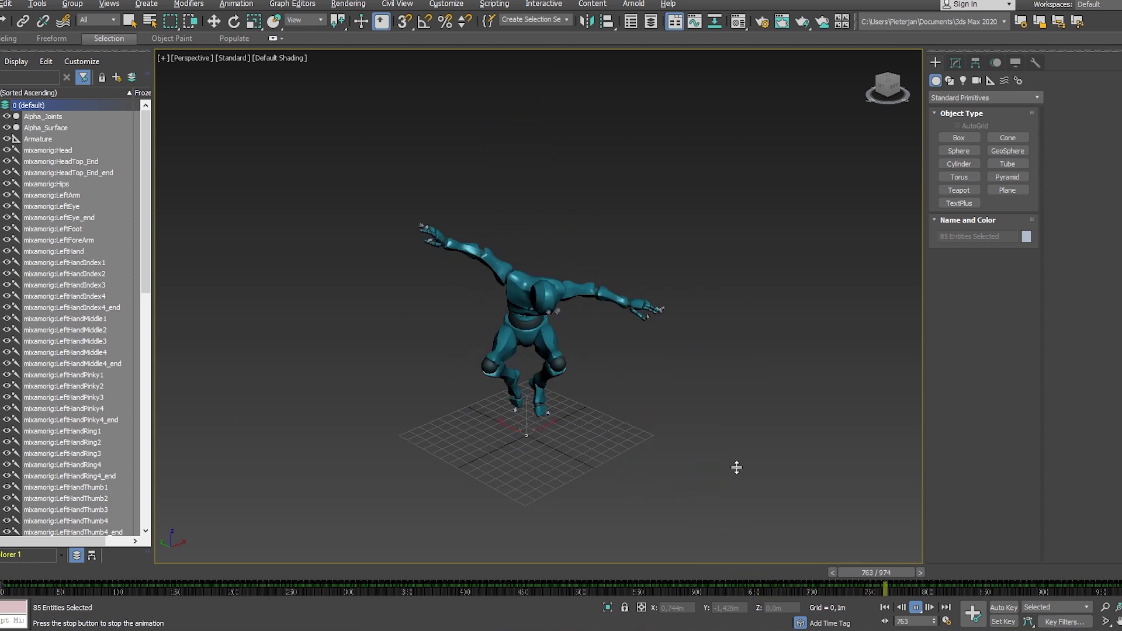
mouse_move(787, 619)
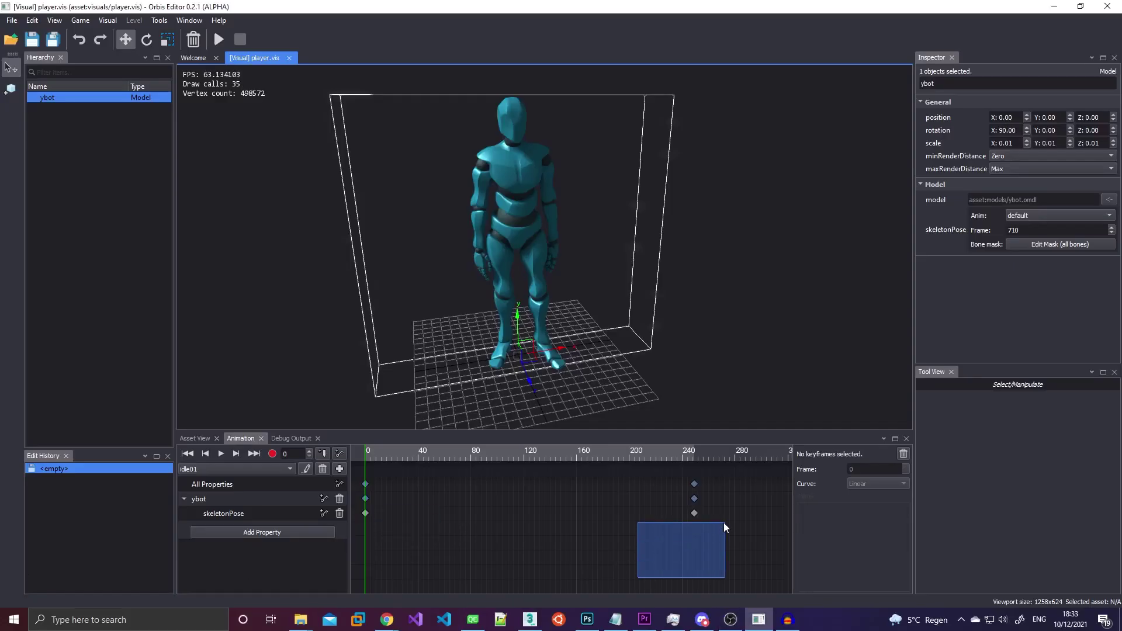
Marquee-select the idle01 keyframes near frame 249.
drag(723, 523, 724, 515)
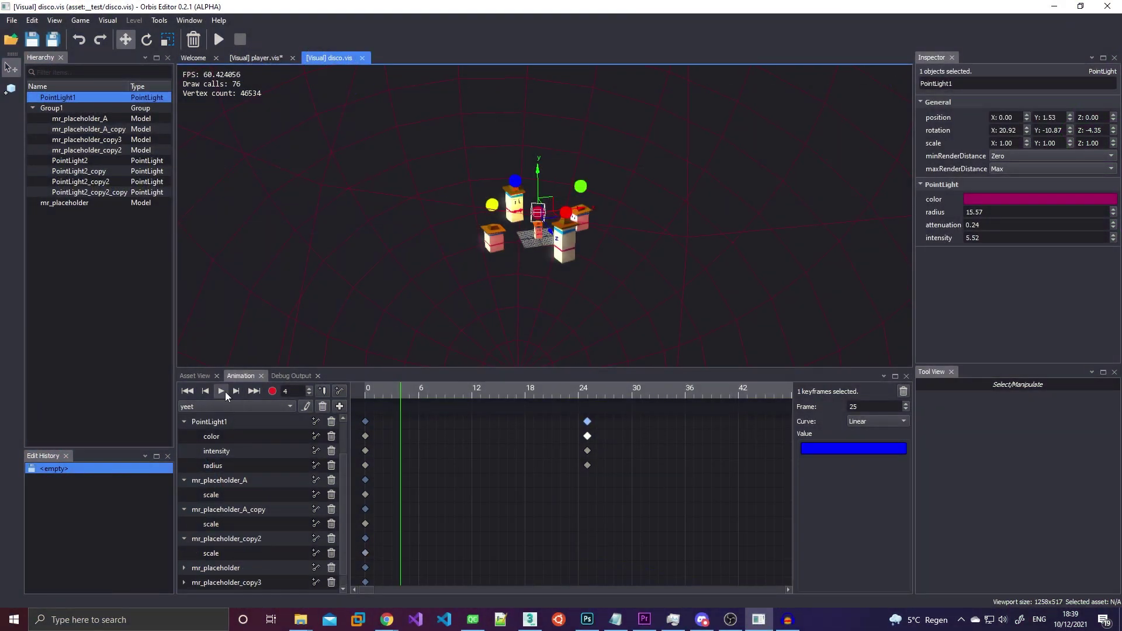
Expand the mr_placeholder and mr_placeholder_copy3 tracks to reveal their scale tracks.
scroll(234, 515, down, 1)
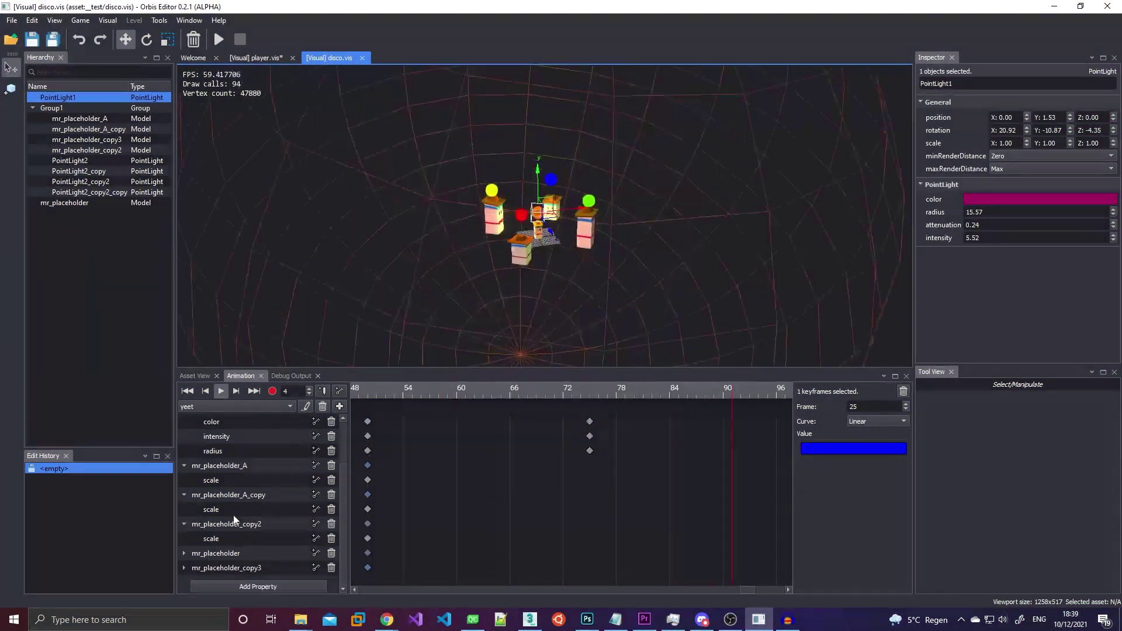
click(185, 554)
scroll(222, 545, down, 1)
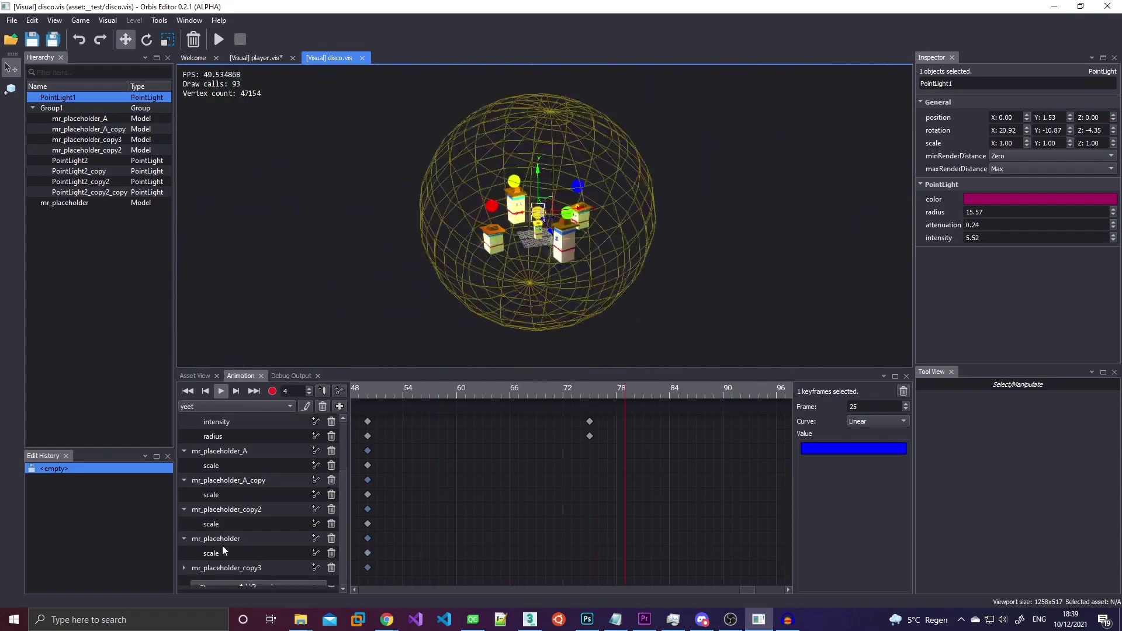
click(185, 567)
Select the color keyframe at frame 50, then the keyframes at frame 75.
scroll(465, 468, up, 5)
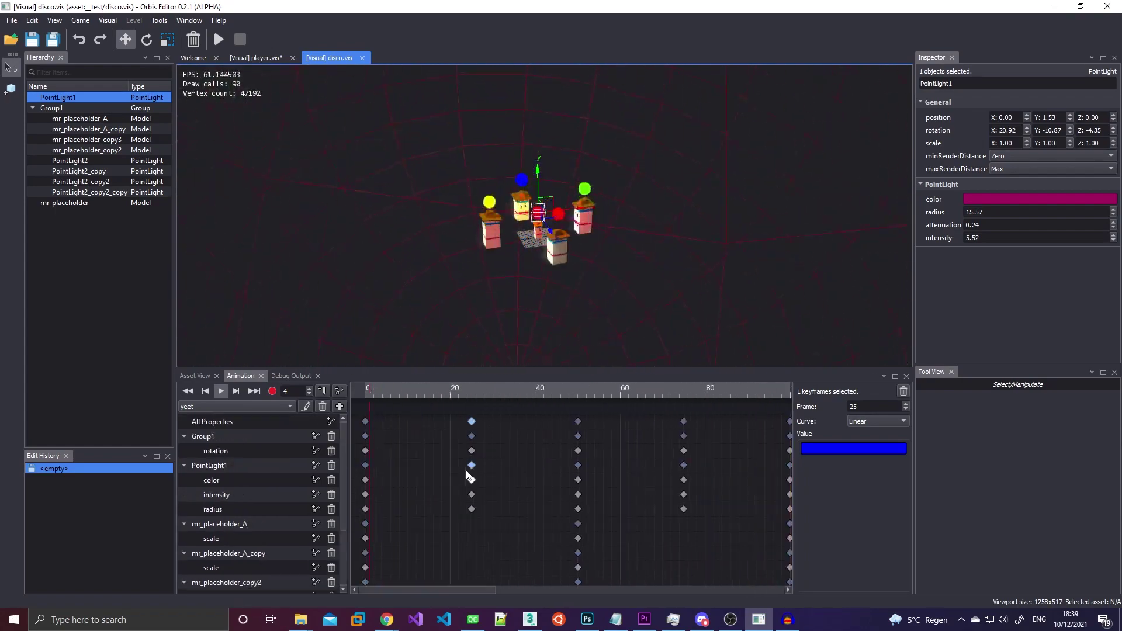
scroll(465, 468, down, 4)
scroll(433, 465, up, 2)
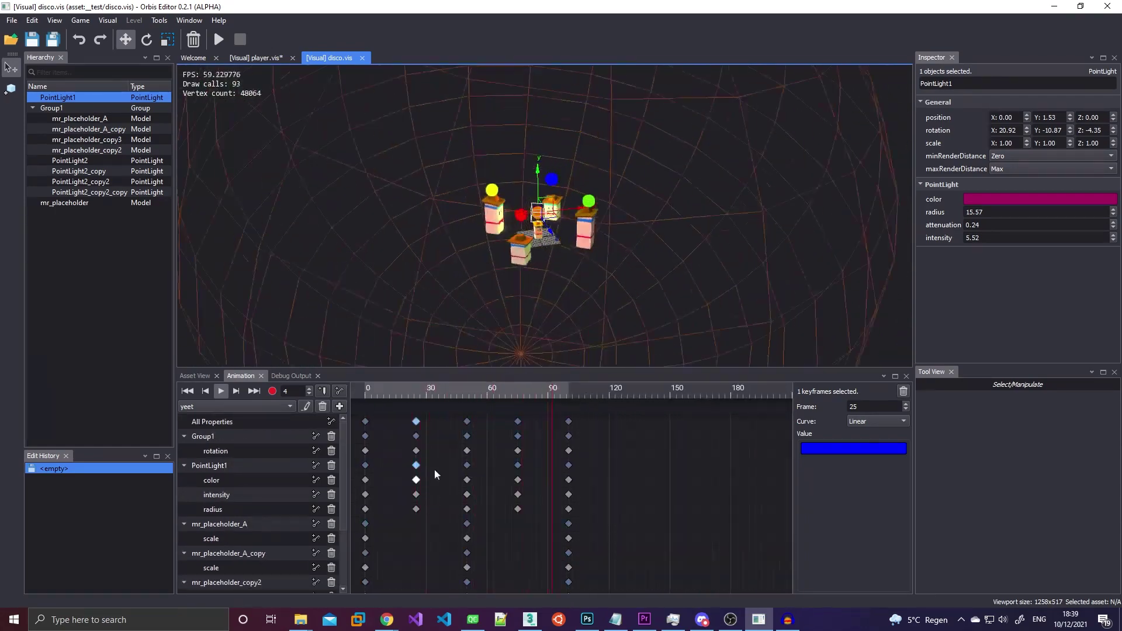
click(528, 480)
click(611, 480)
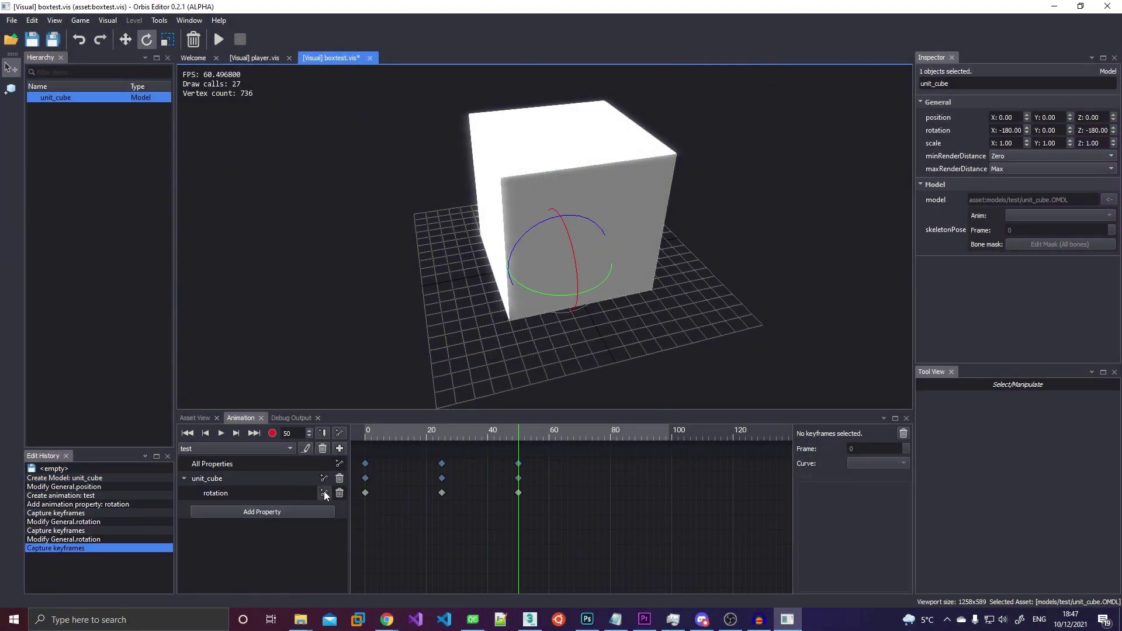
Set the cube's Y rotation to -90 and move the playhead to frame 50.
click(1049, 130)
text(-90)
key(Return)
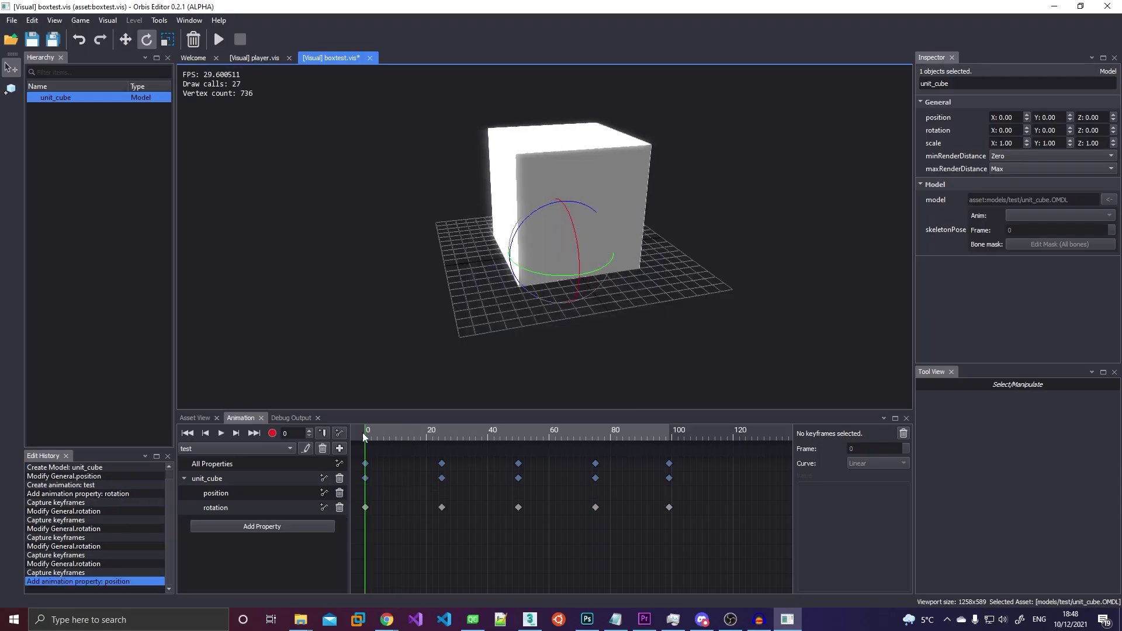
click(521, 430)
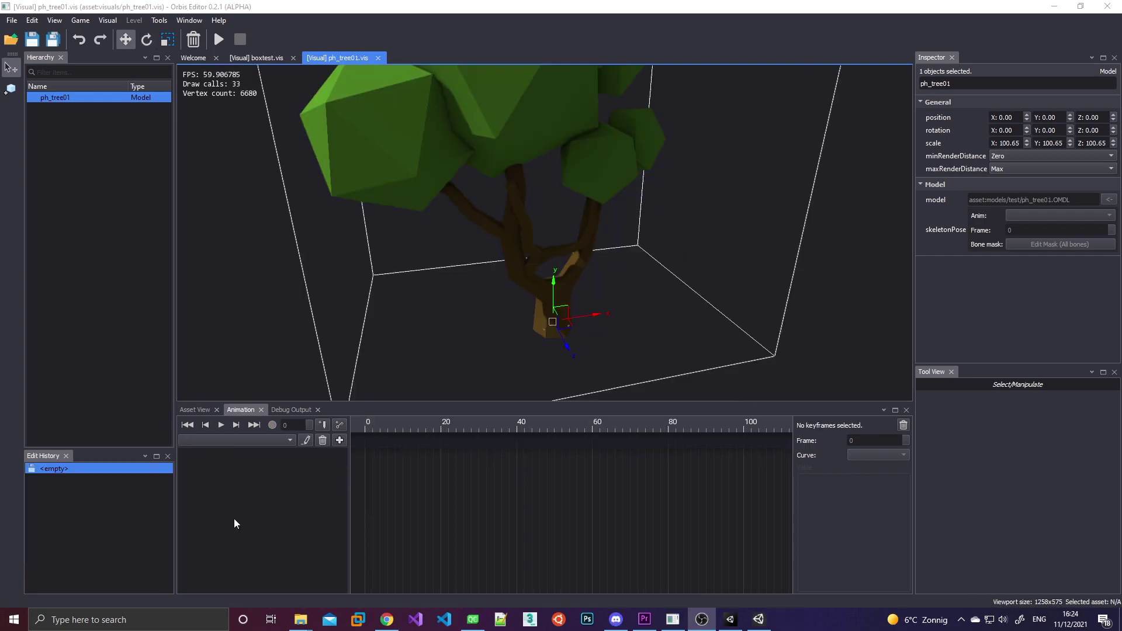
Add two point lights to the tree and colour PointLight1 red.
click(10, 89)
click(952, 490)
click(606, 338)
click(531, 351)
click(10, 66)
click(606, 339)
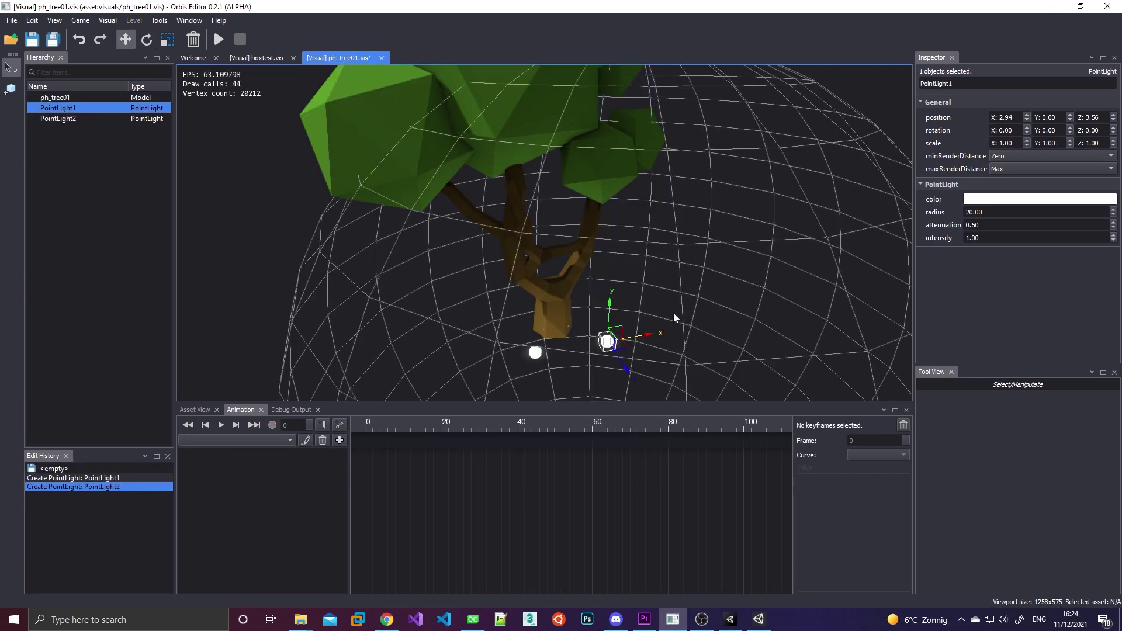
click(1040, 198)
click(556, 219)
click(630, 422)
Colour PointLight2 blue and move it up into the tree canopy.
click(58, 118)
click(1040, 198)
click(639, 265)
click(633, 422)
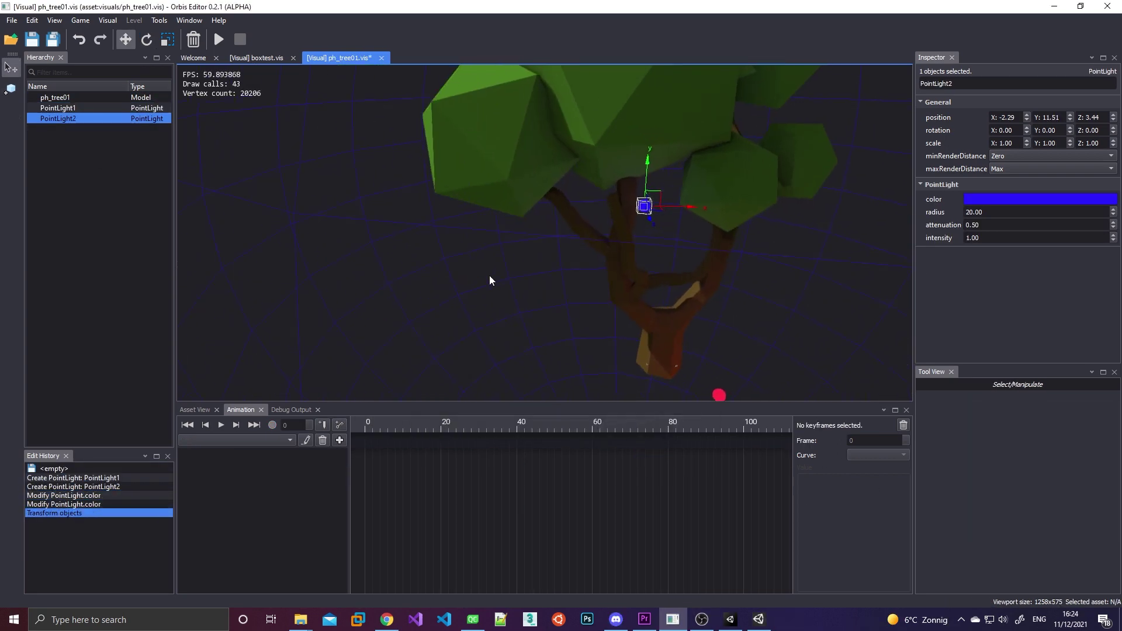
drag(489, 275, 517, 201)
Duplicate the light, move a copy onto another branch with a new colour, and select the orange trunk-base light.
click(638, 254)
click(633, 422)
key(ctrl+d)
drag(584, 257, 560, 239)
click(1040, 199)
click(654, 257)
click(633, 423)
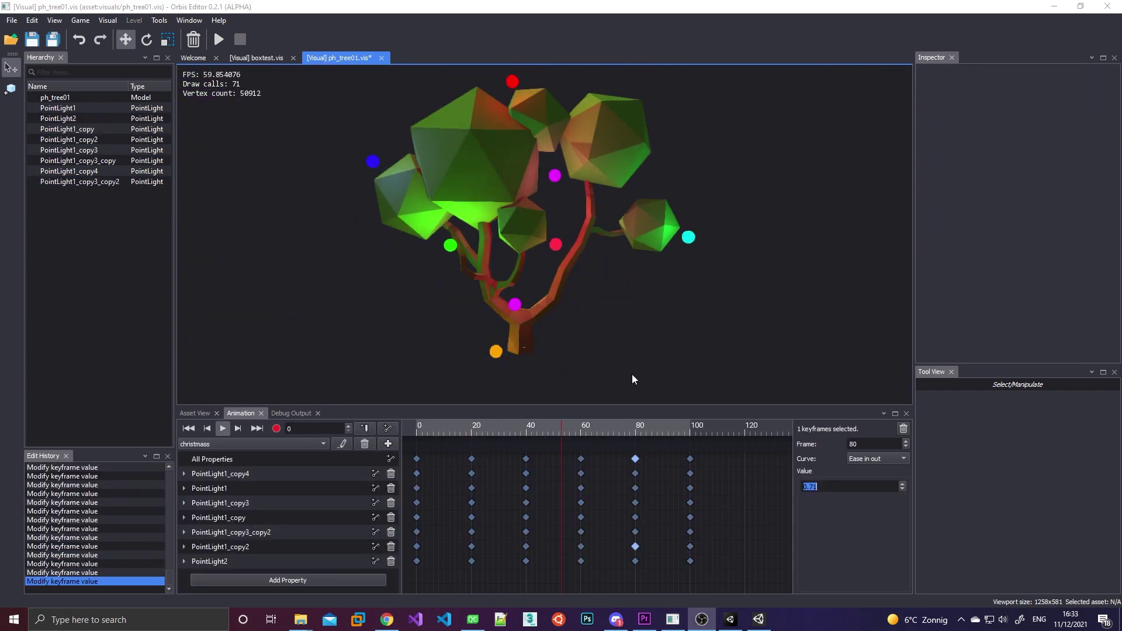
click(495, 353)
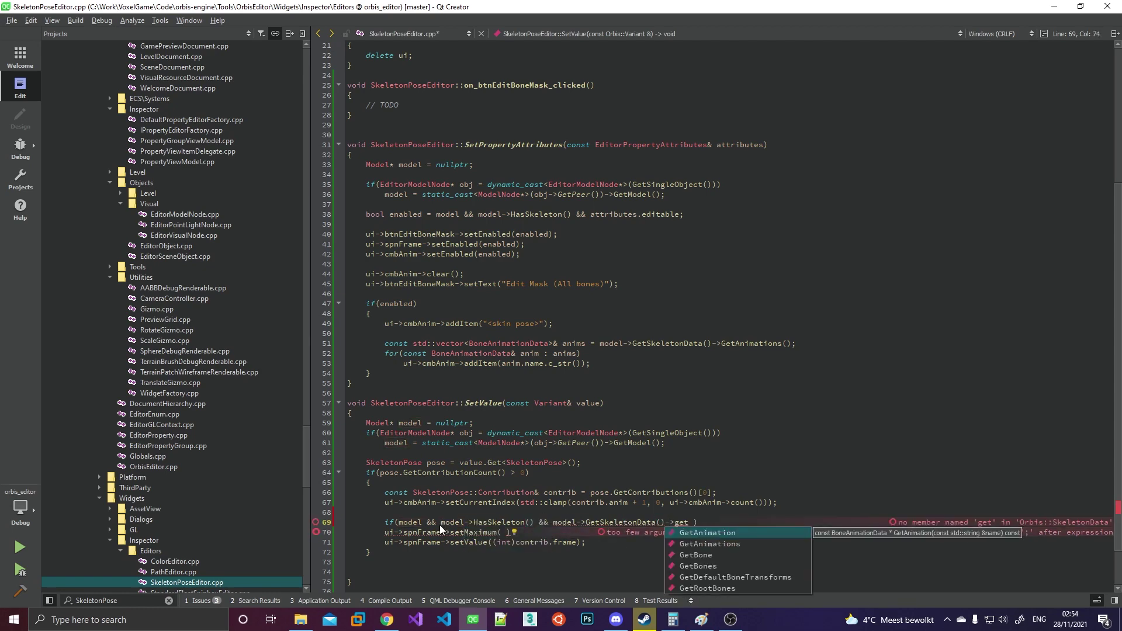
In SetValue, open an if block that loads the skeleton data's animations into anims.
key(Return)
key(End)
key(Return)
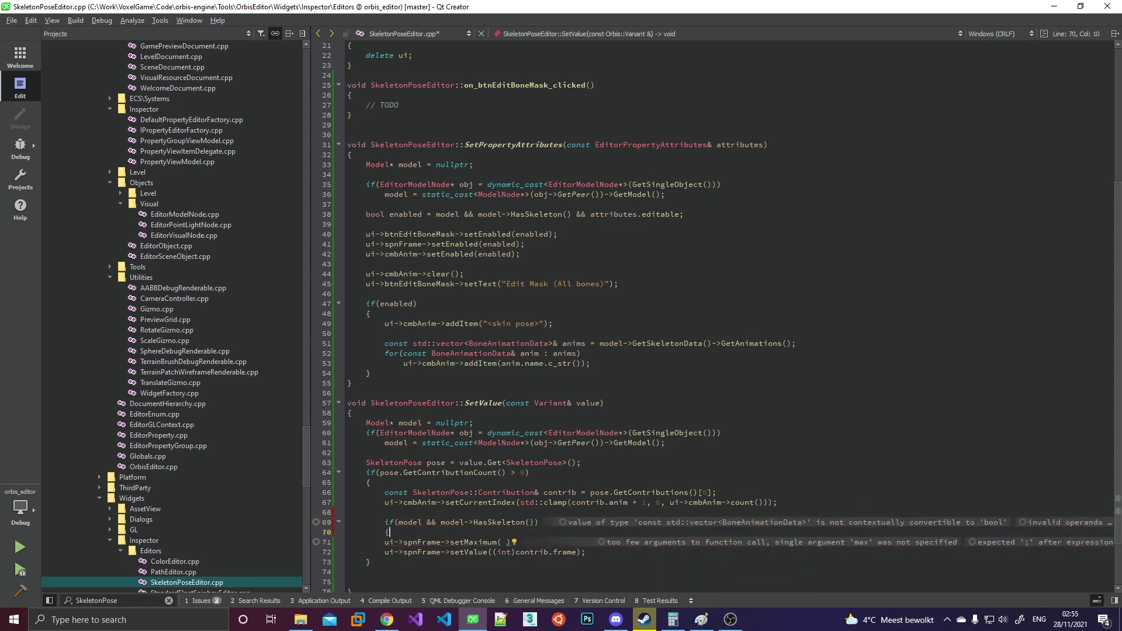
text({)
key(Return)
text(const auto& anims = model->GetSkeletonData()->GetAnimations();)
key(Return)
text(if(anims.)
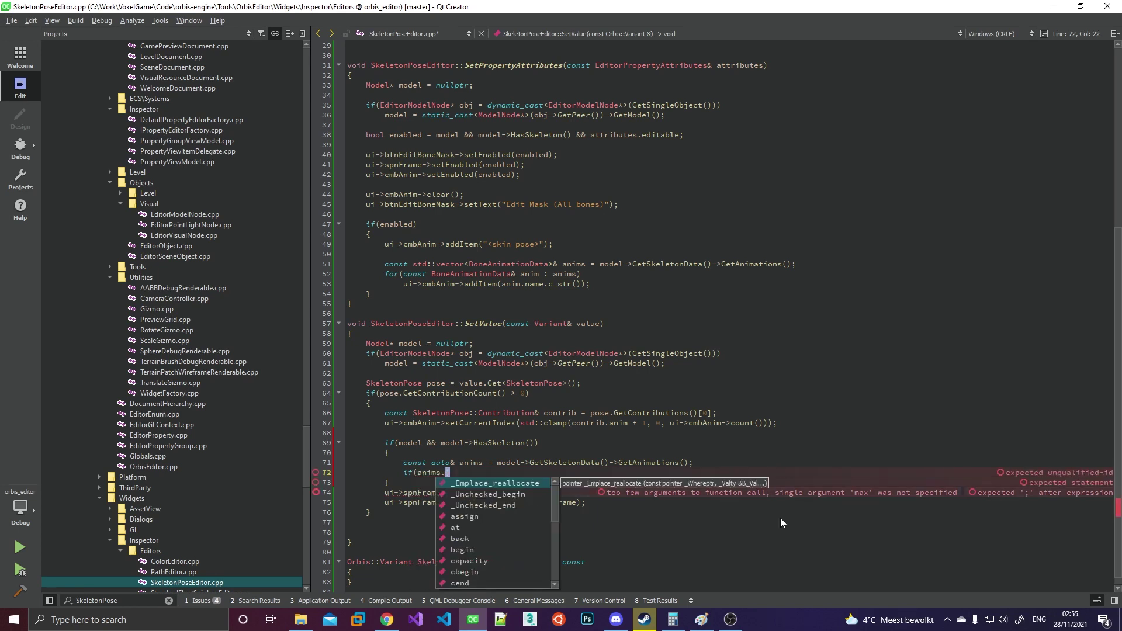
text(b.anim >= 0 && contrib)
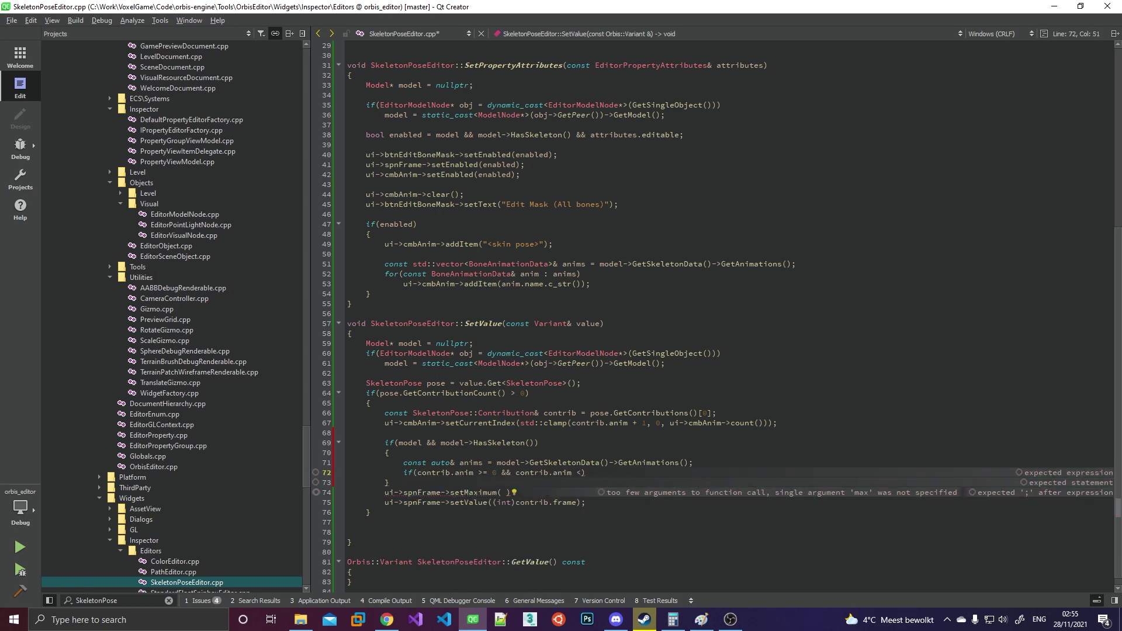
Move the setMaximum call into the block, capping it at anims[contrib.anim].frameCount.
key(Down)
key(Down)
key(ctrl+x)
key(Up)
key(Up)
key(ctrl+v)
text(anims[contrib.anim].frameCount);)
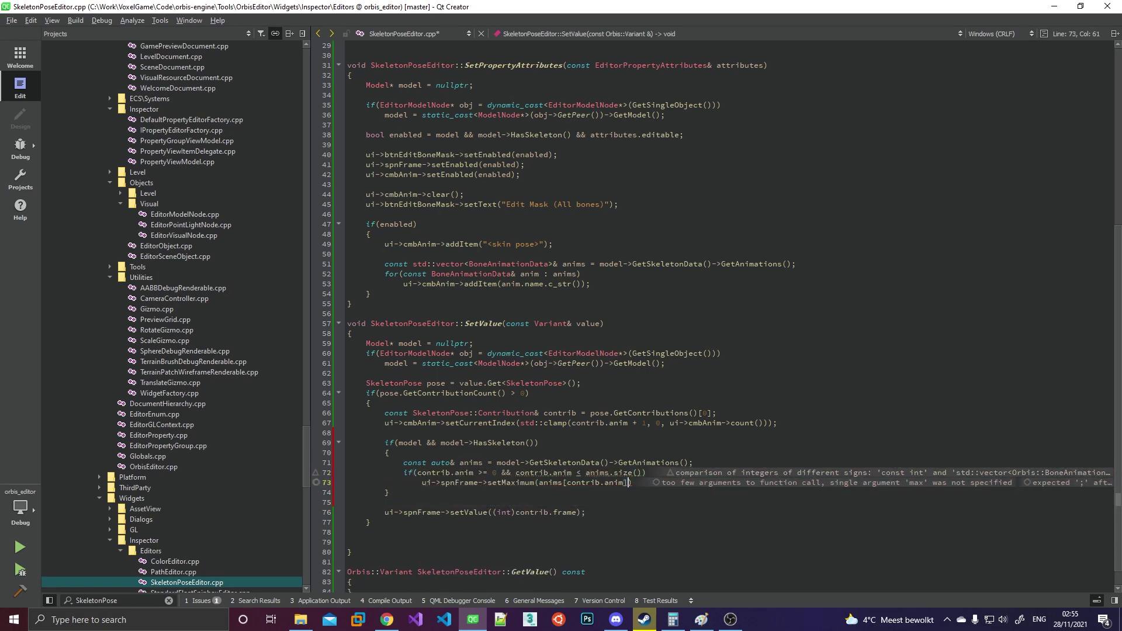
key(Down)
key(Down)
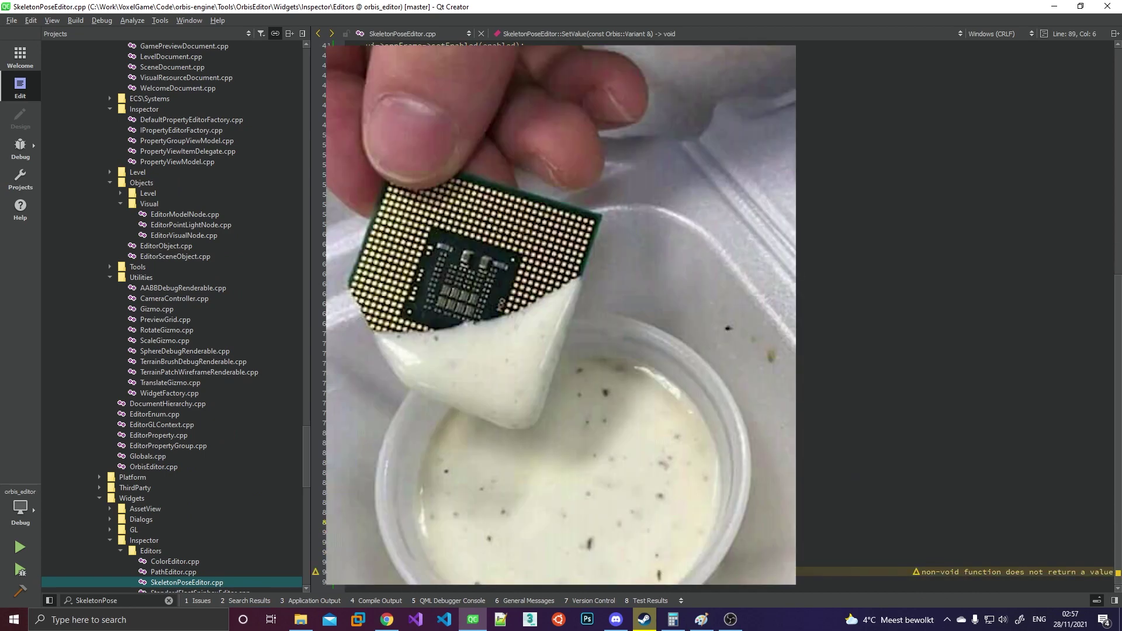
Start GetValue by declaring a SkeletonPose built from cmbAnim's current index and the frame.
key(Return)
text(SkeletonPose pose;)
key(Return)
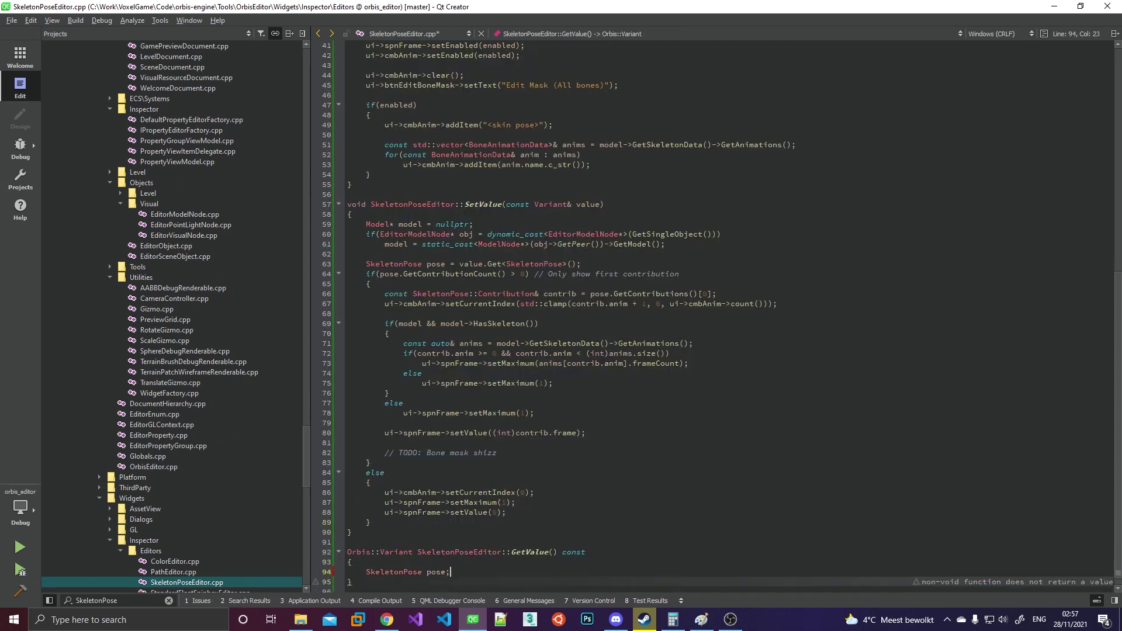
key(Up)
key(End)
key(Return)
text(ui->cmbAnim->currentIndex();)
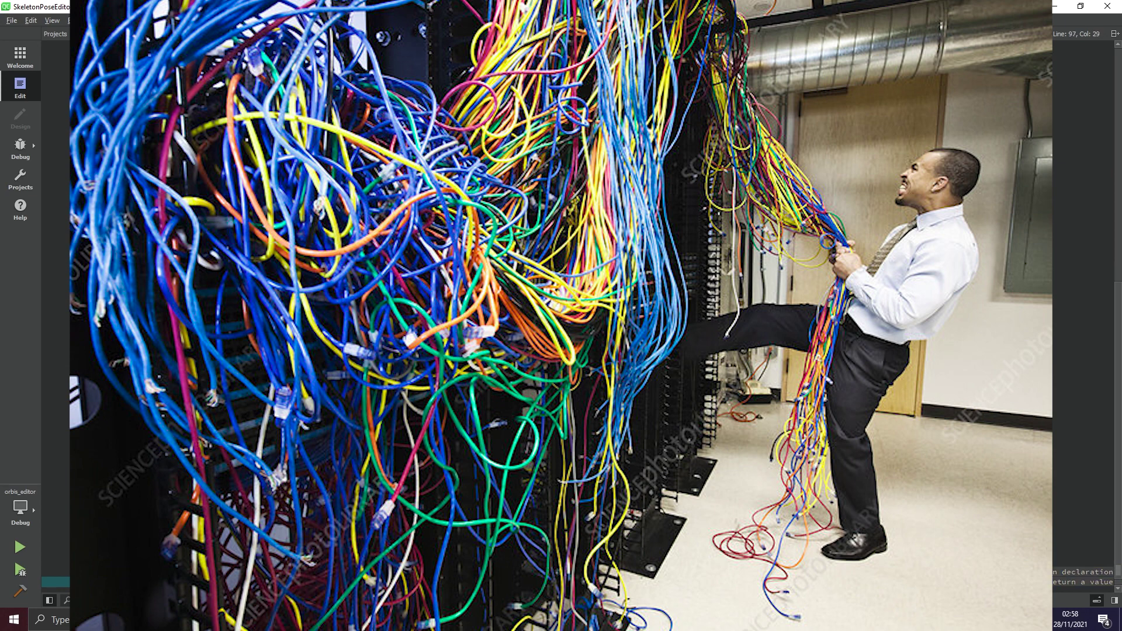
text(frame));)
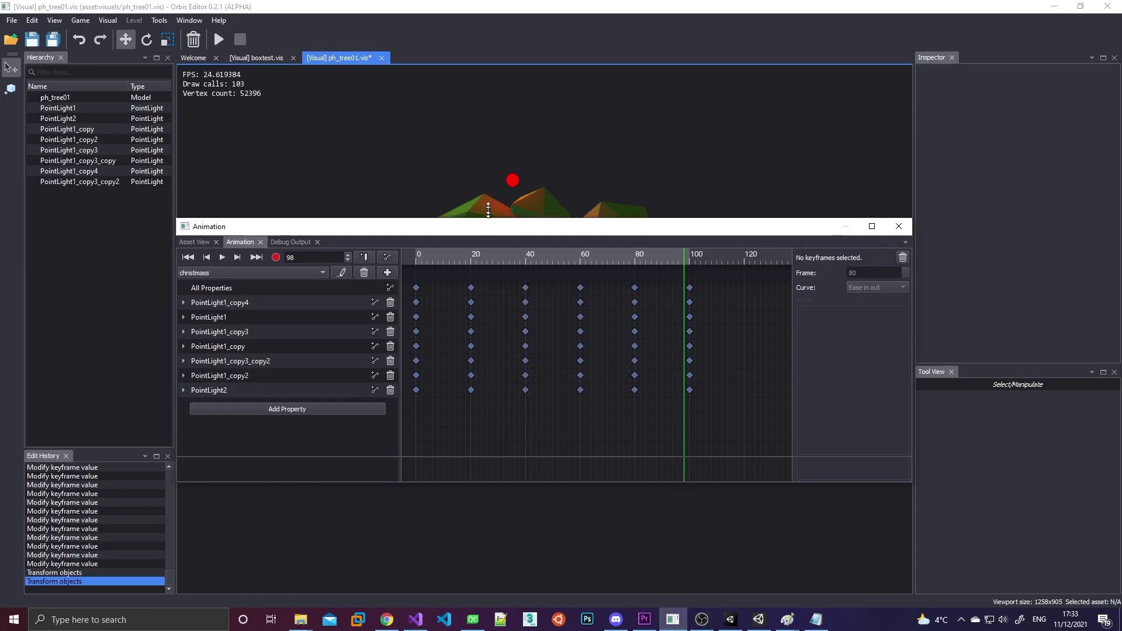
Stretch the Animation panel upward and downward and adjust the timeline view.
drag(488, 210, 488, 123)
drag(468, 482, 468, 516)
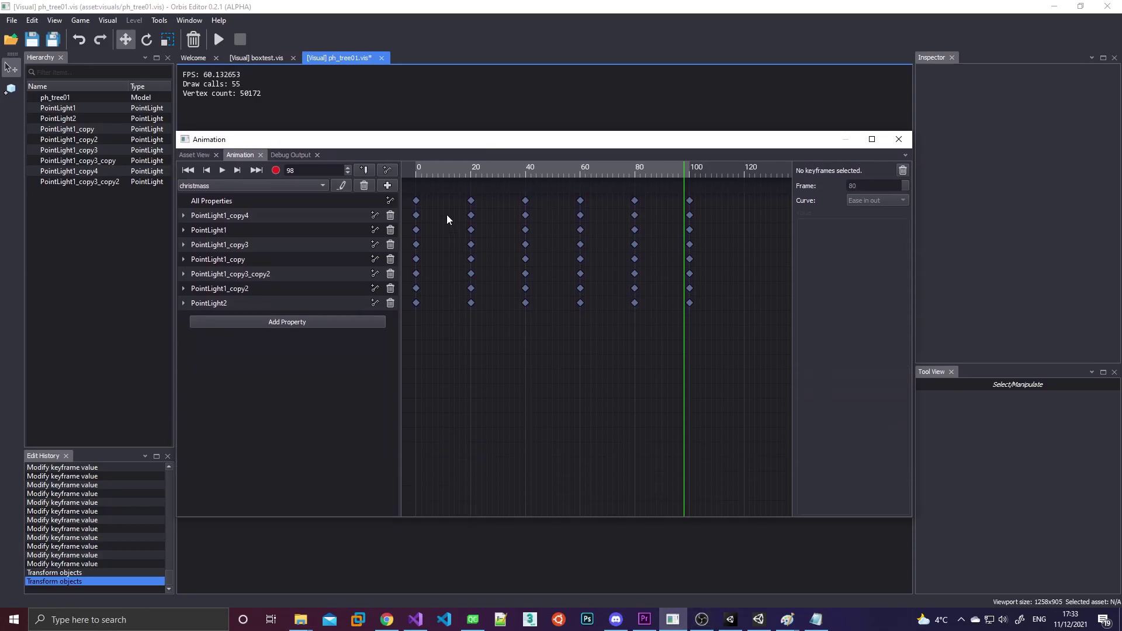
scroll(555, 222, down, 5)
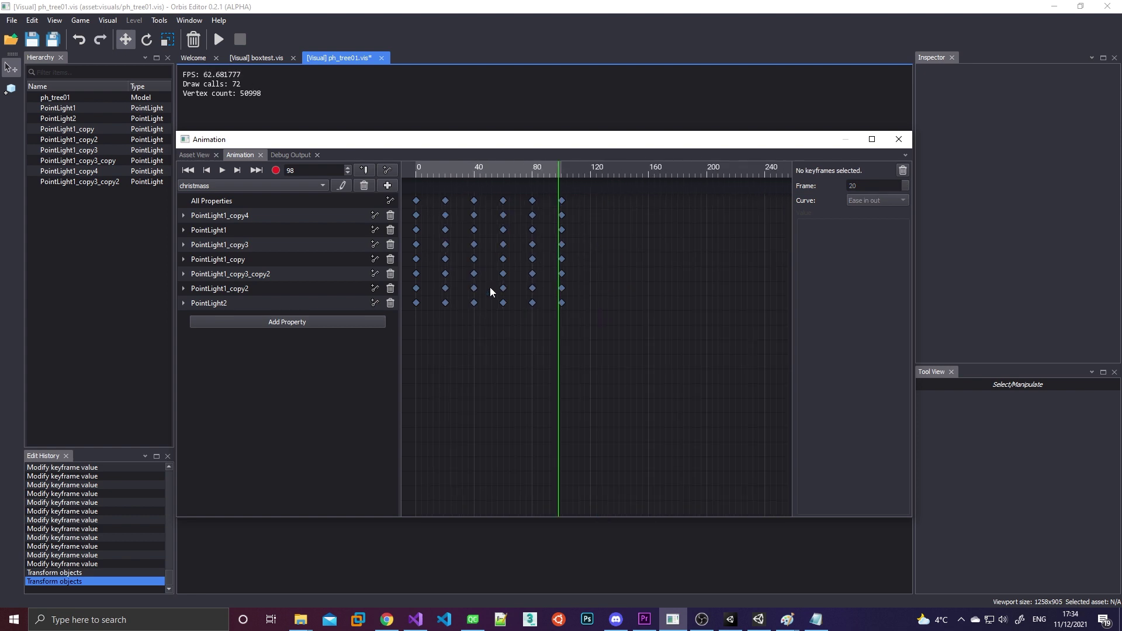
scroll(468, 325, up, 10)
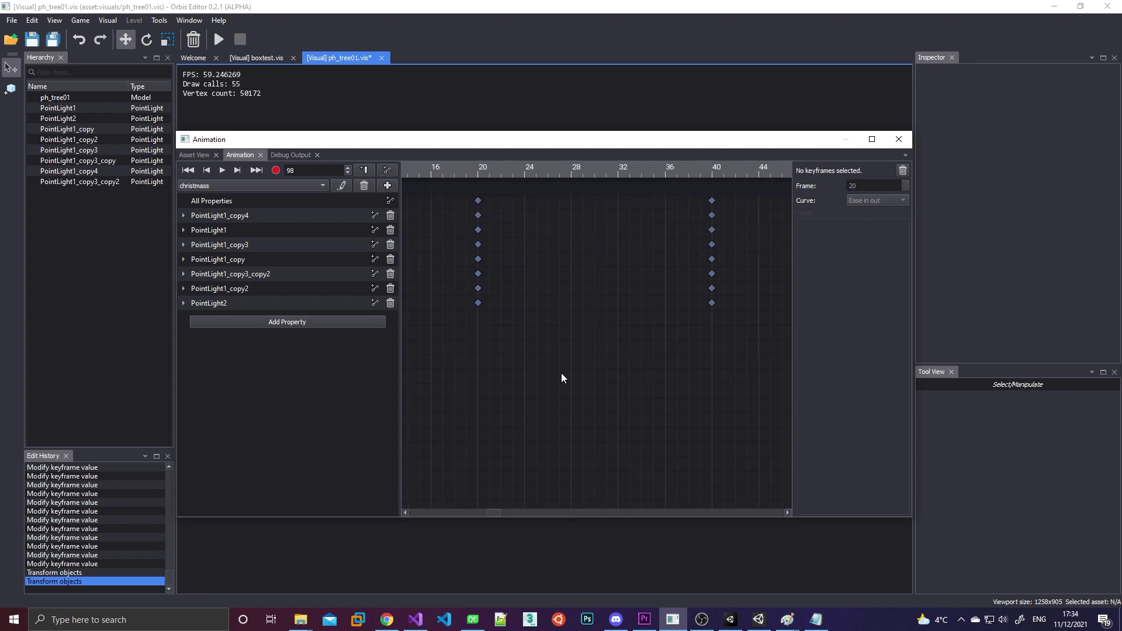
drag(491, 514, 450, 513)
drag(540, 175, 661, 181)
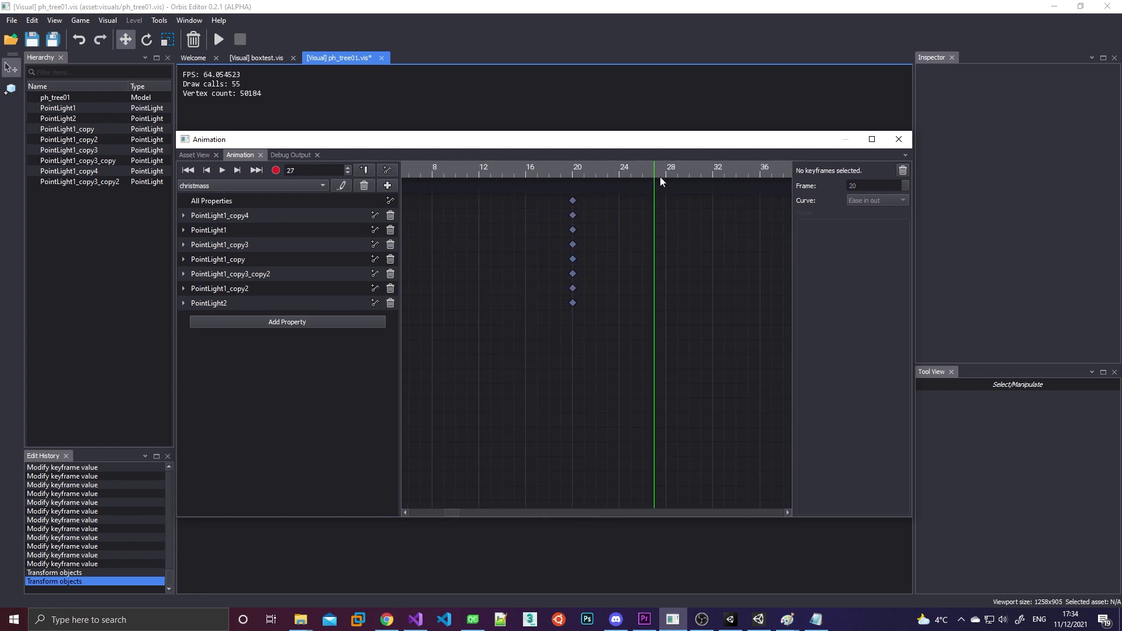
Play the christmass animation starting from frame 8.
click(433, 170)
click(222, 170)
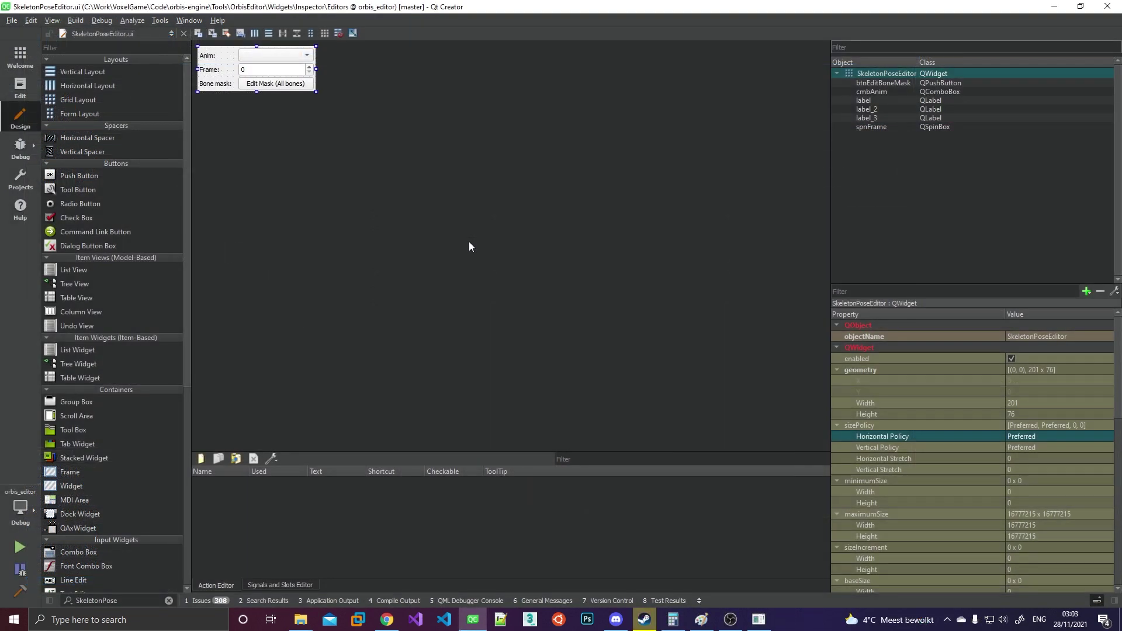
scroll(917, 467, down, 5)
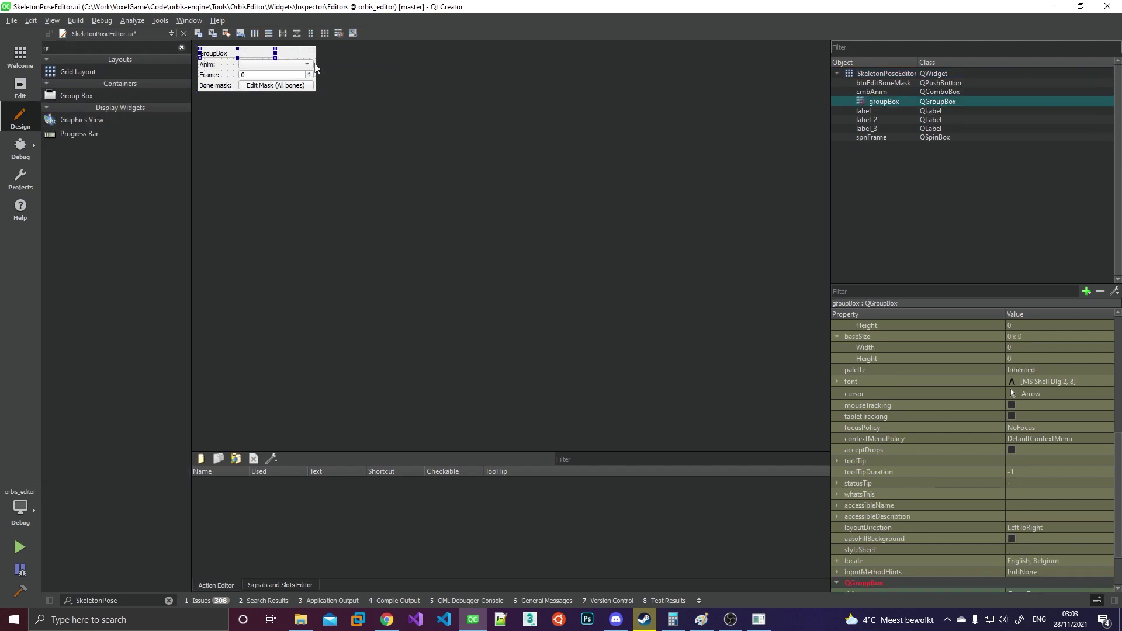
Wrap the Anim, Frame and Bone mask fields in a group box and adjust the layout's left margin.
drag(316, 92, 379, 158)
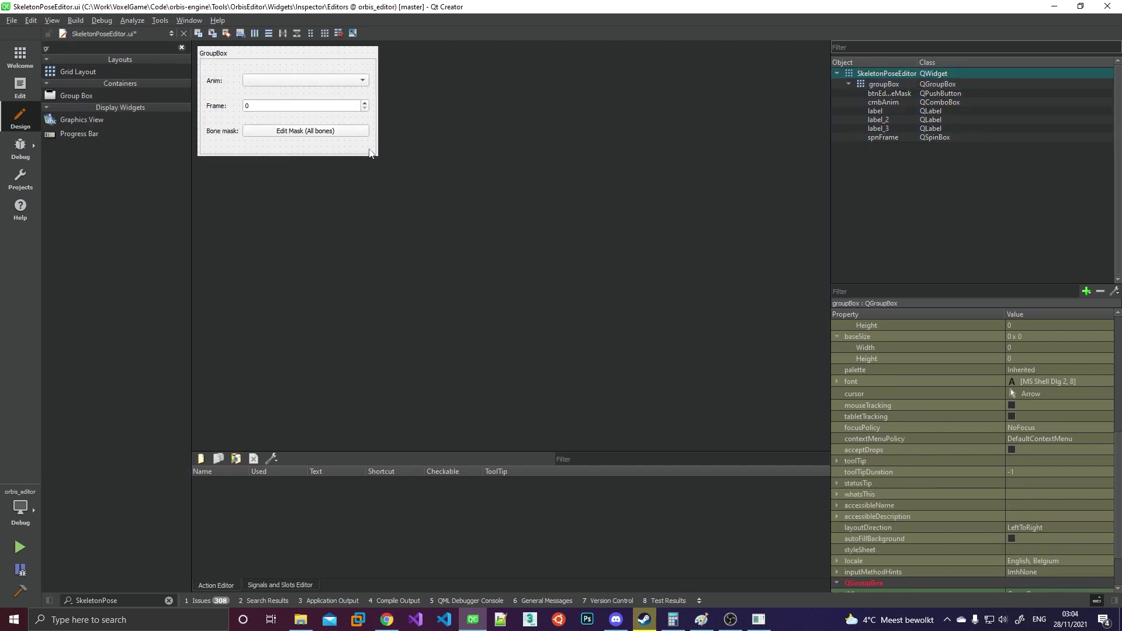
scroll(1011, 392, down, 4)
click(1017, 515)
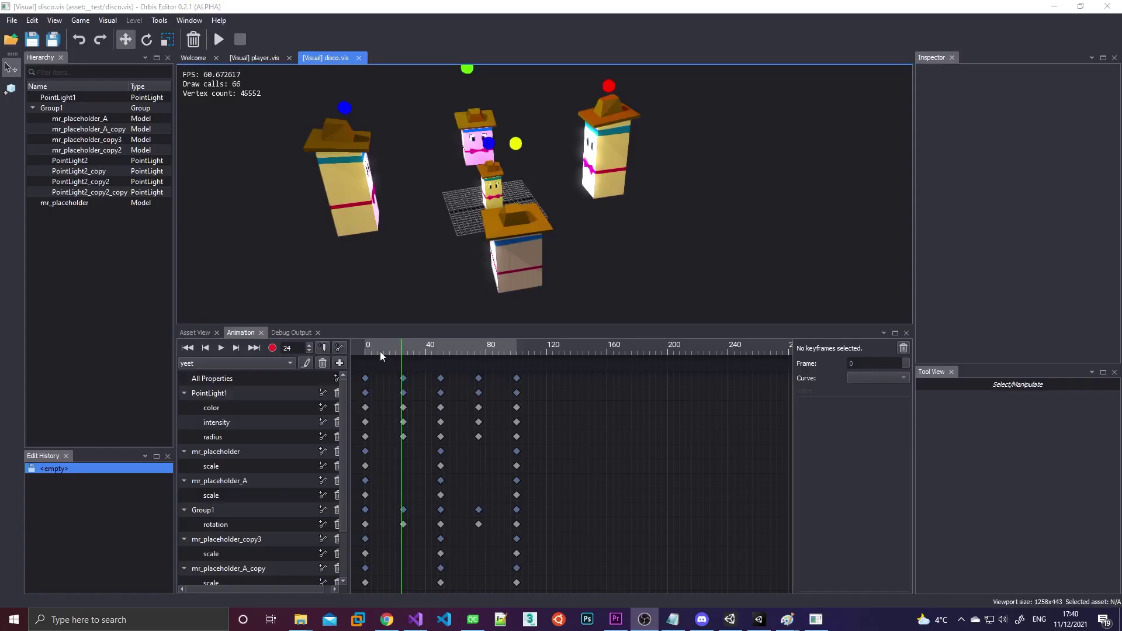
Scrub the disco animation from frame 36 and box-select keyframes in the top rows.
click(429, 359)
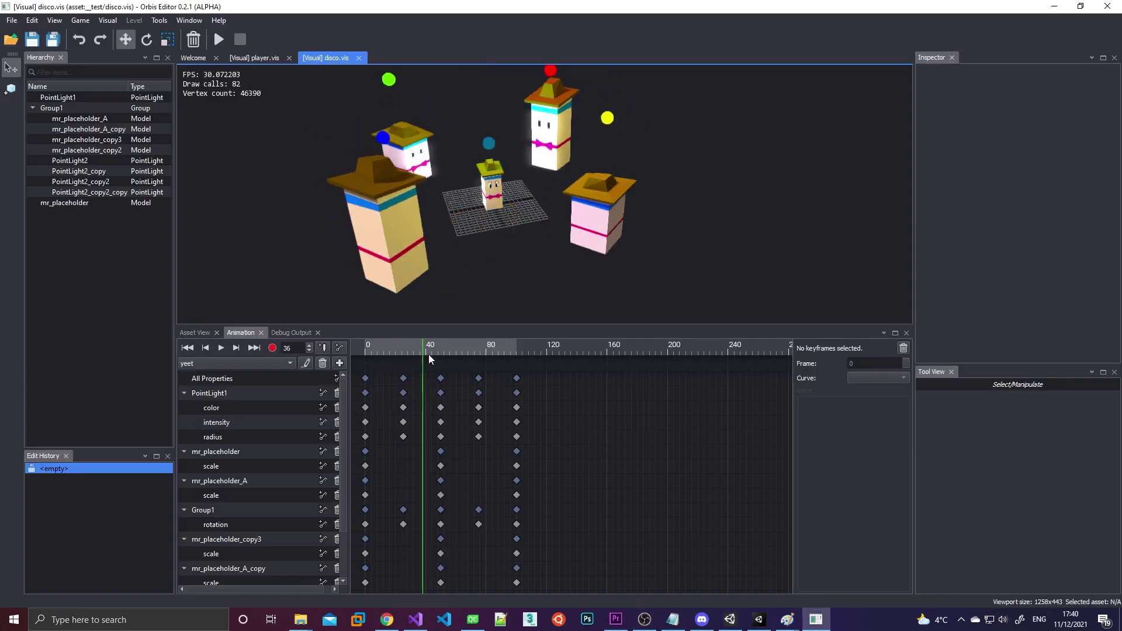
drag(429, 359, 488, 350)
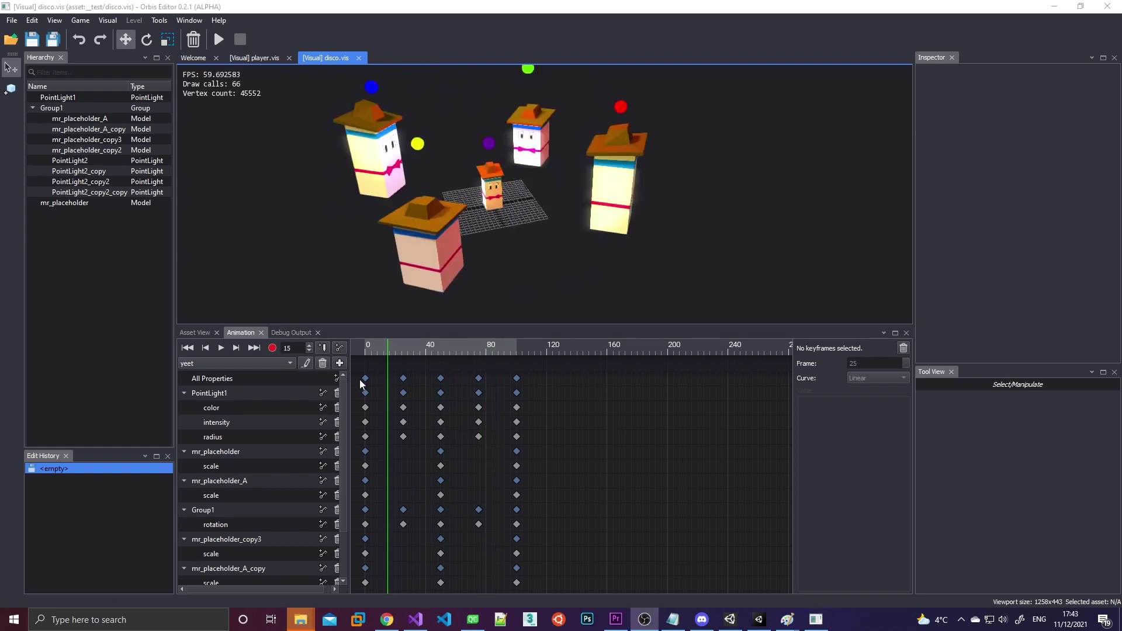
drag(360, 382, 560, 395)
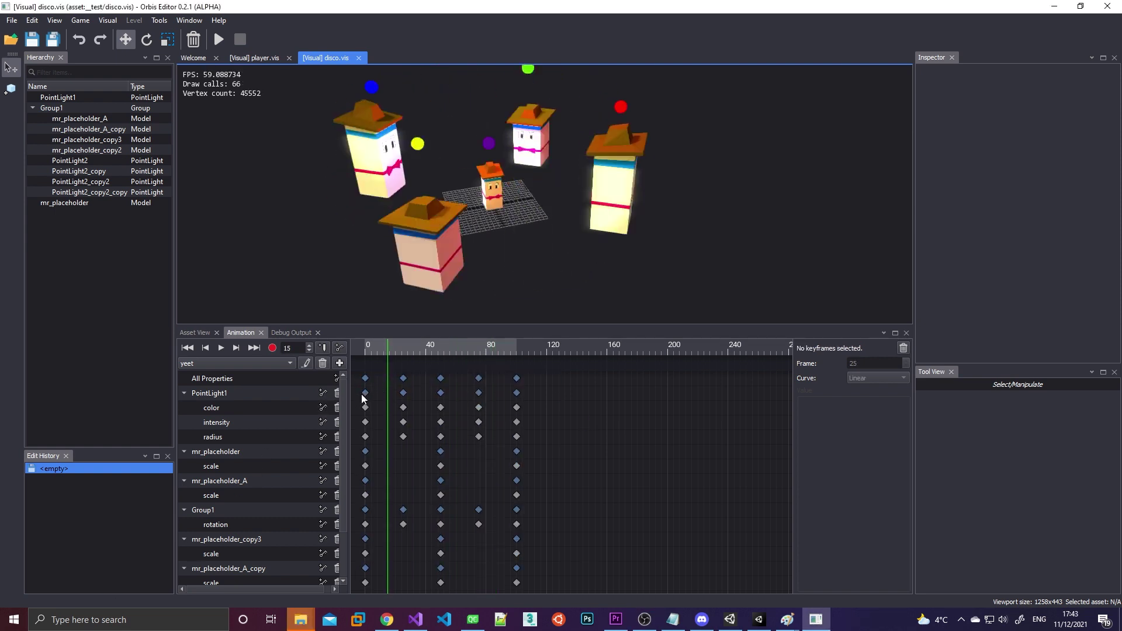
drag(359, 381, 595, 514)
Reselect the intensity and radius keyframes, then inspect the radius keyframe at frame 75.
click(377, 429)
drag(380, 417, 577, 436)
click(478, 437)
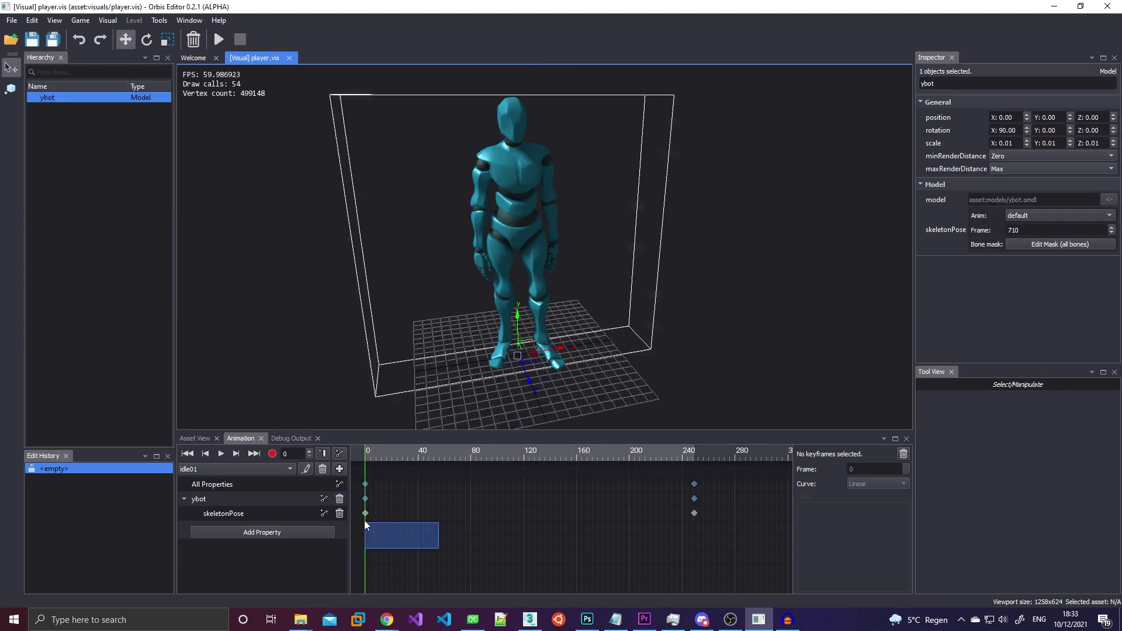
drag(438, 546, 357, 507)
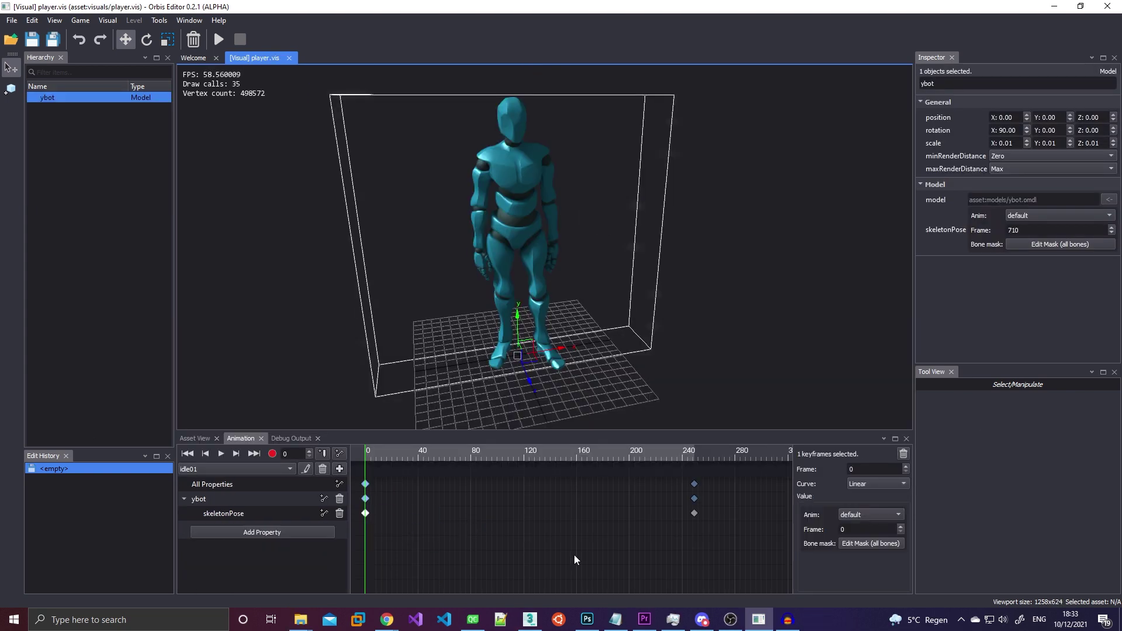
Marquee-select the idle01 skeletonPose keyframe near frame 250 in the Animation panel.
drag(636, 581, 723, 521)
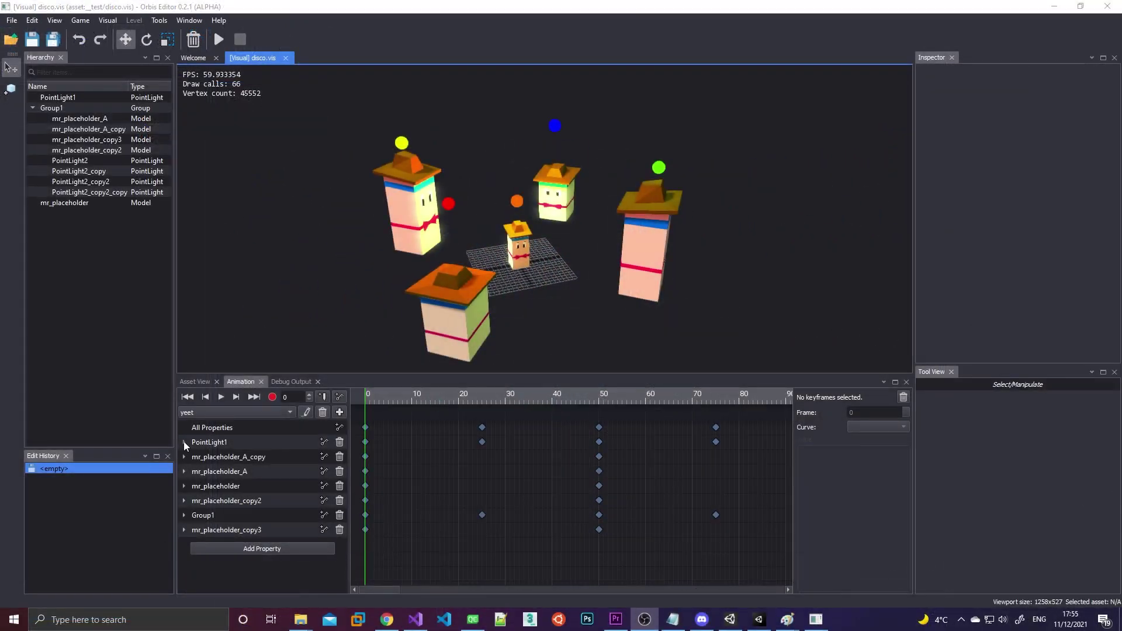
Expand PointLight1 to show its color, intensity and radius keys, then select and deselect a frame-0 key.
click(184, 442)
drag(448, 465, 361, 451)
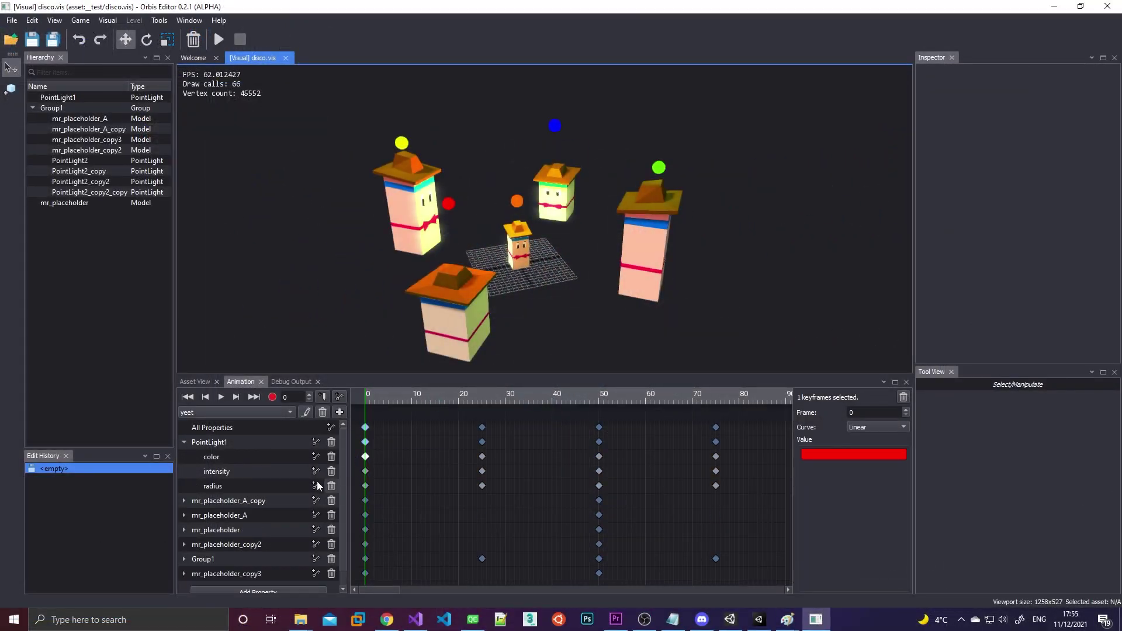
click(420, 489)
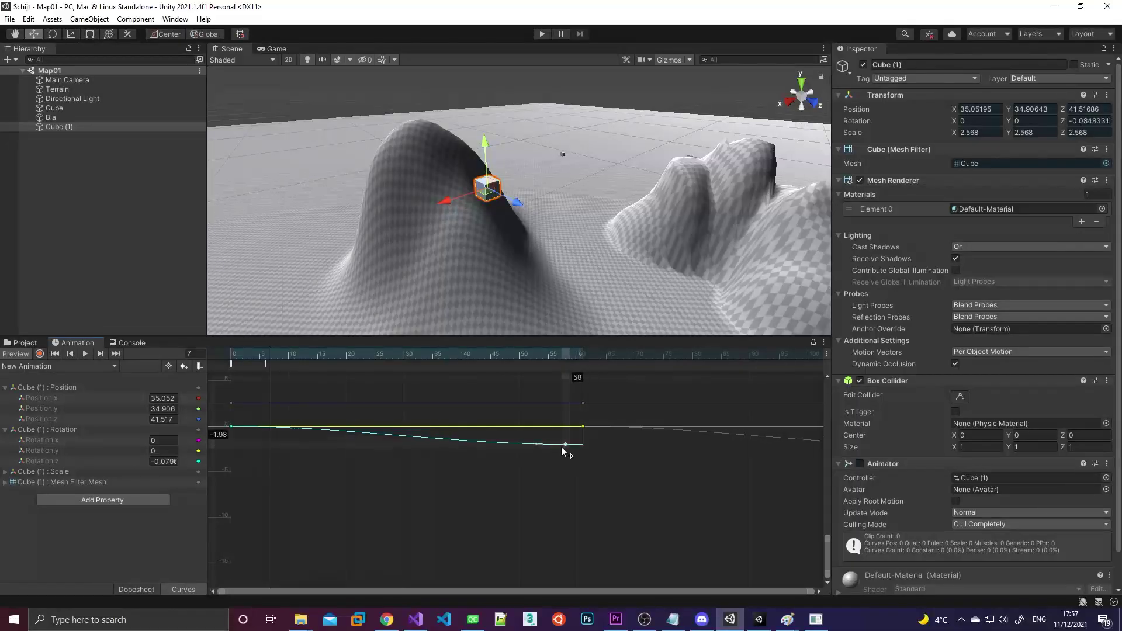
drag(415, 481, 409, 482)
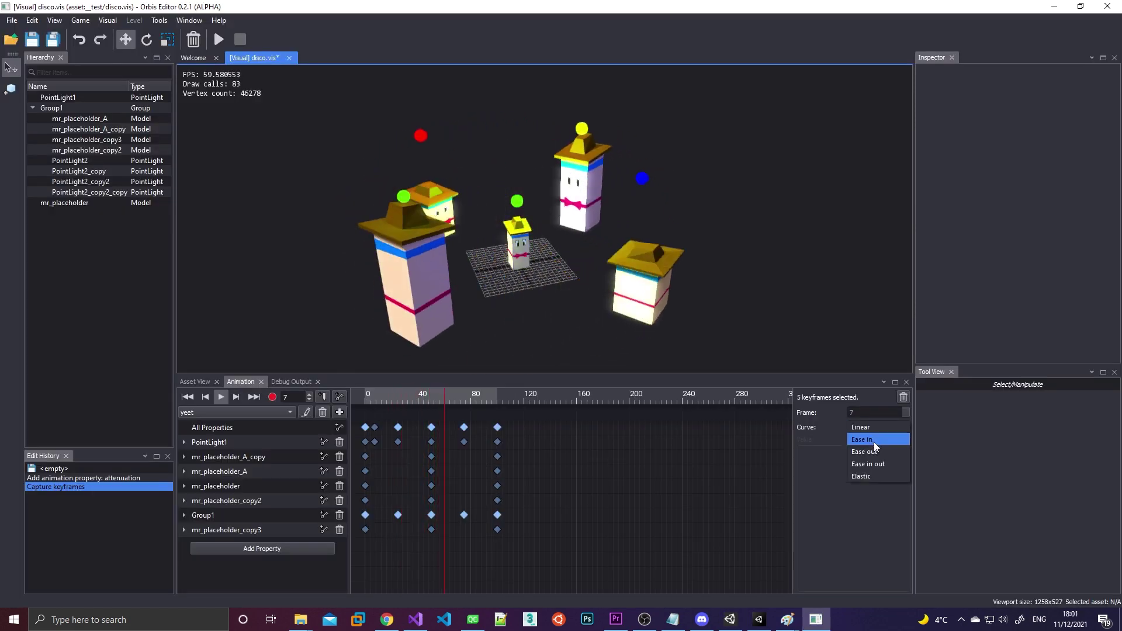
Try the Ease in and Ease out curves on the five keyframes, then settle on Elastic.
click(883, 450)
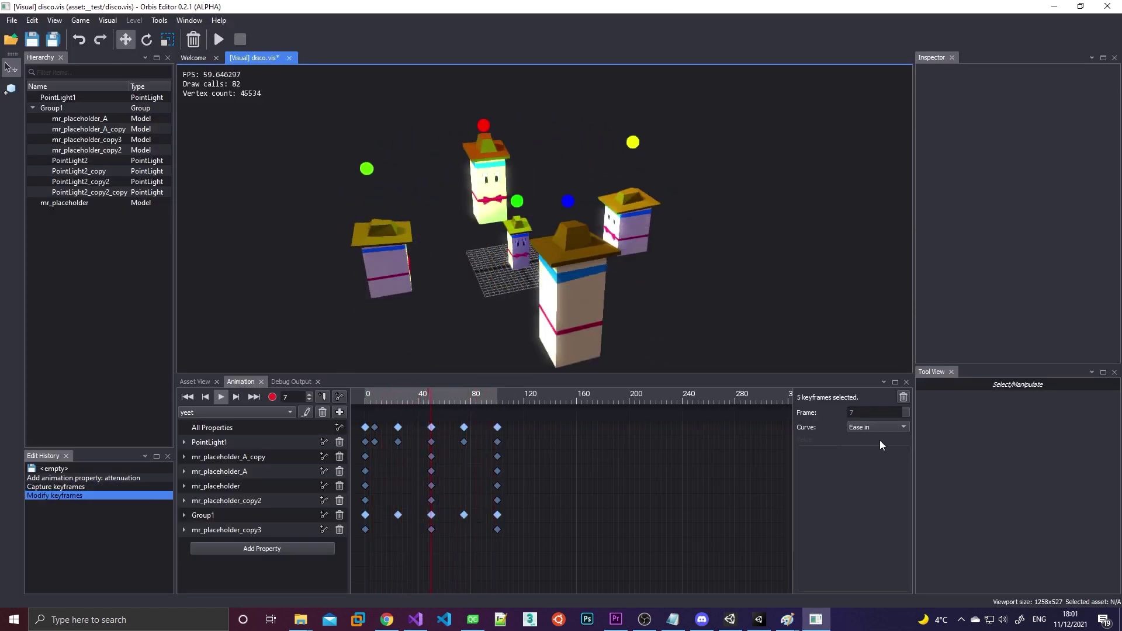
click(876, 427)
click(878, 443)
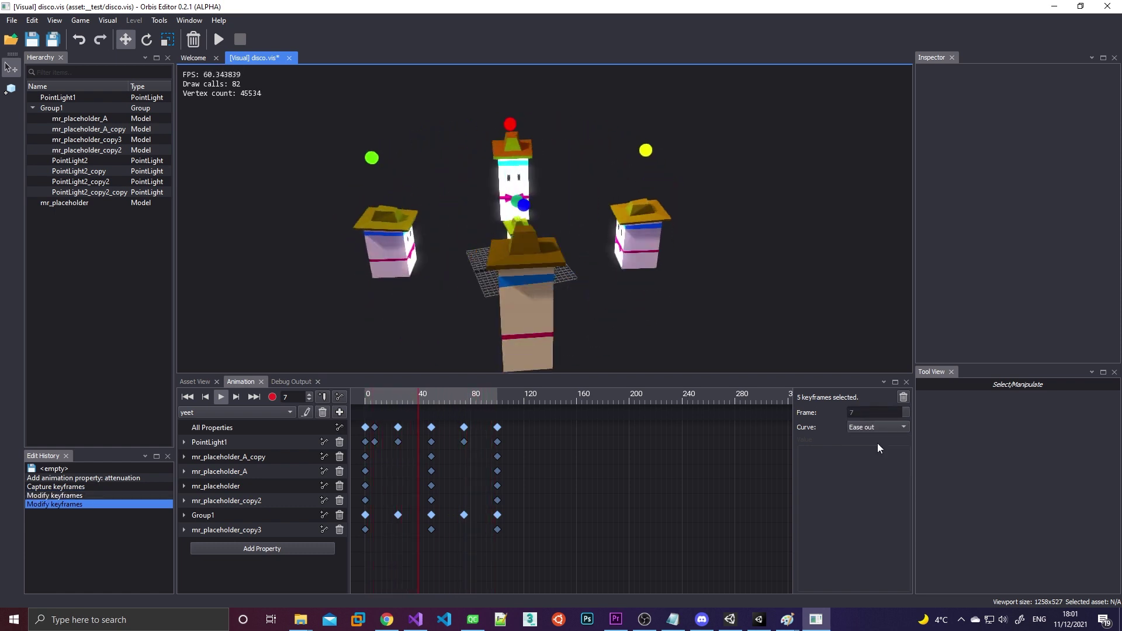
click(876, 427)
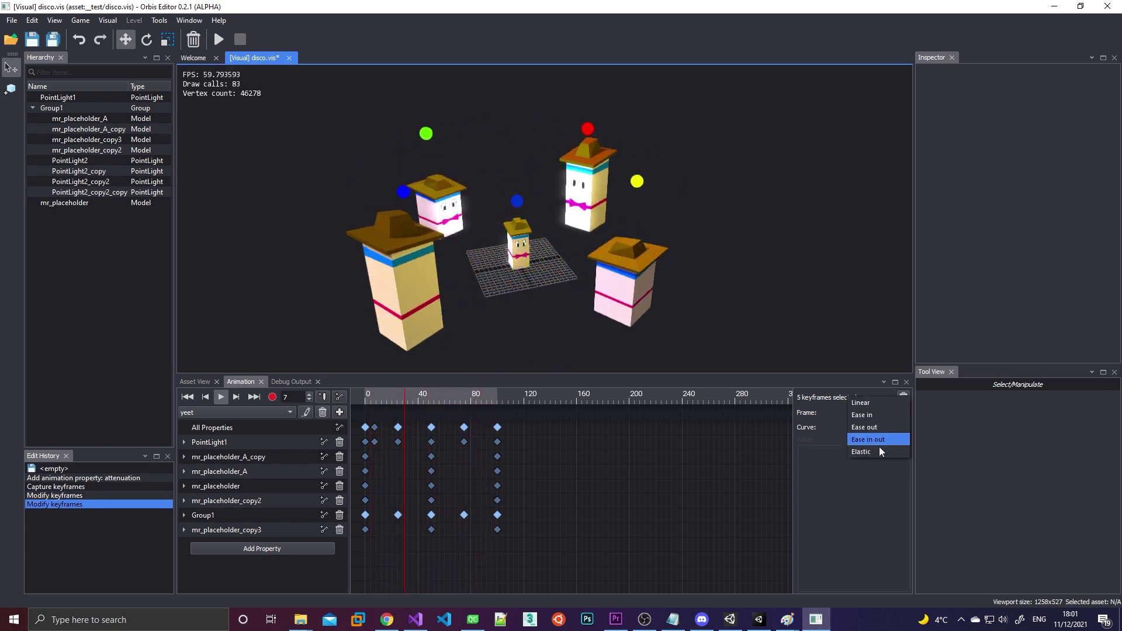
click(878, 452)
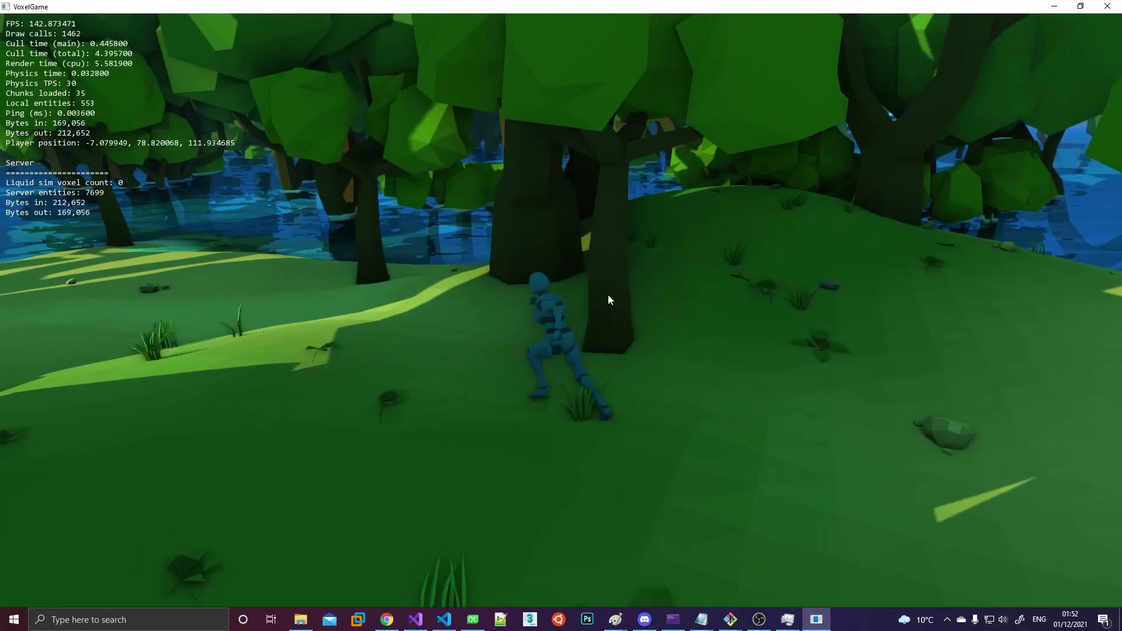
Run the character forward through the forest, stop, and orbit the camera around it.
key(w)
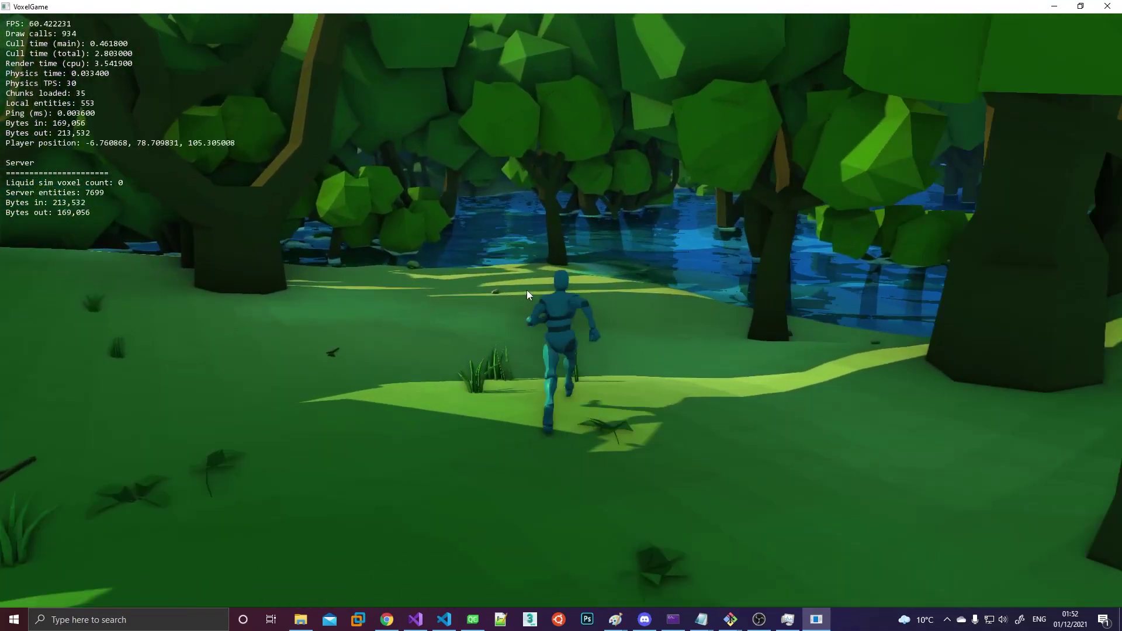
key(w)
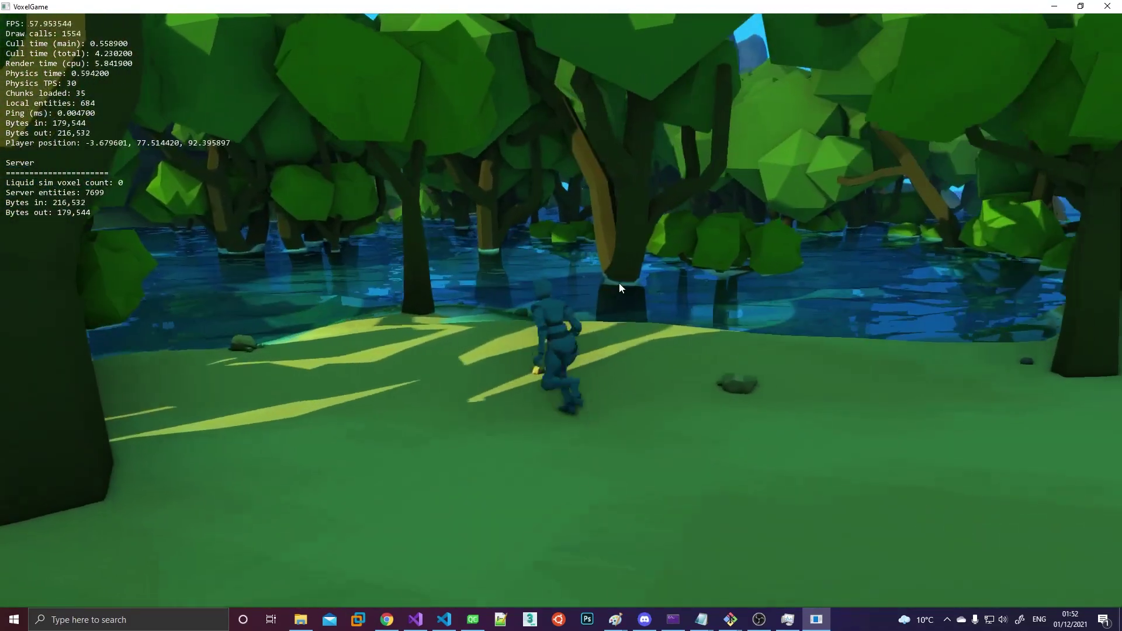
key(w)
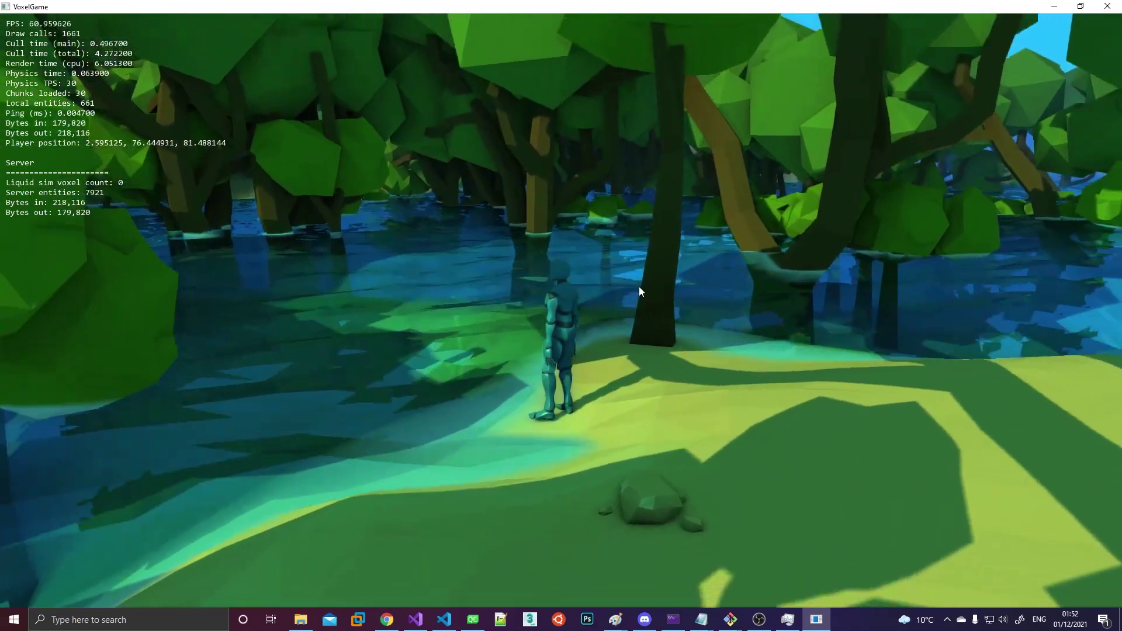
right_drag(639, 286, 894, 279)
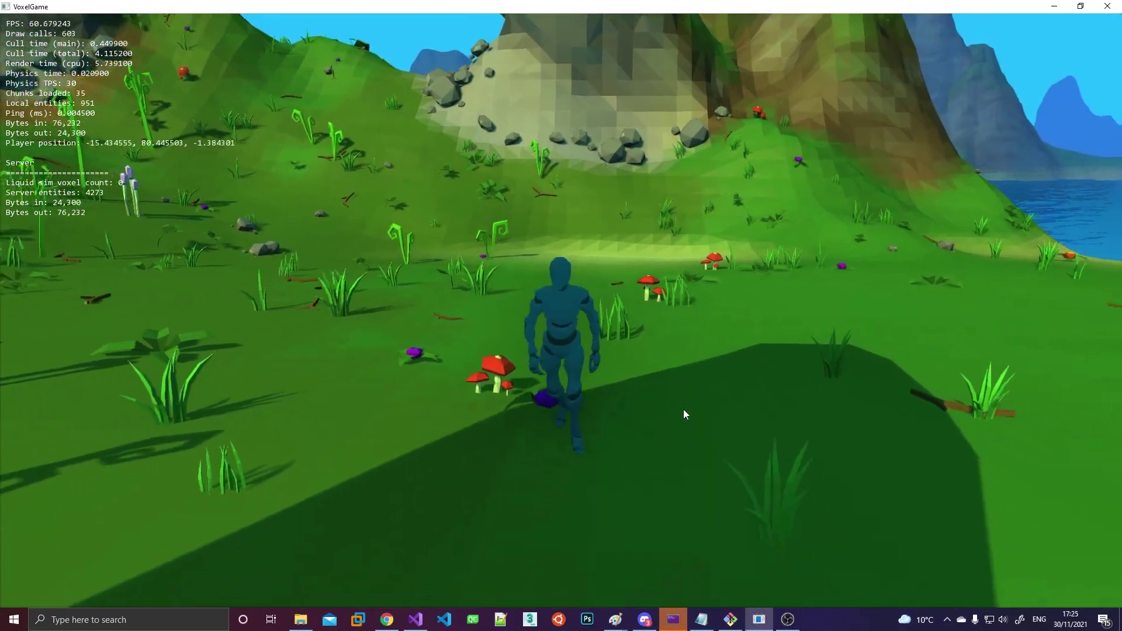
Run across the meadow with the camera swinging around, and jump once.
key(w)
right_drag(682, 409, 516, 425)
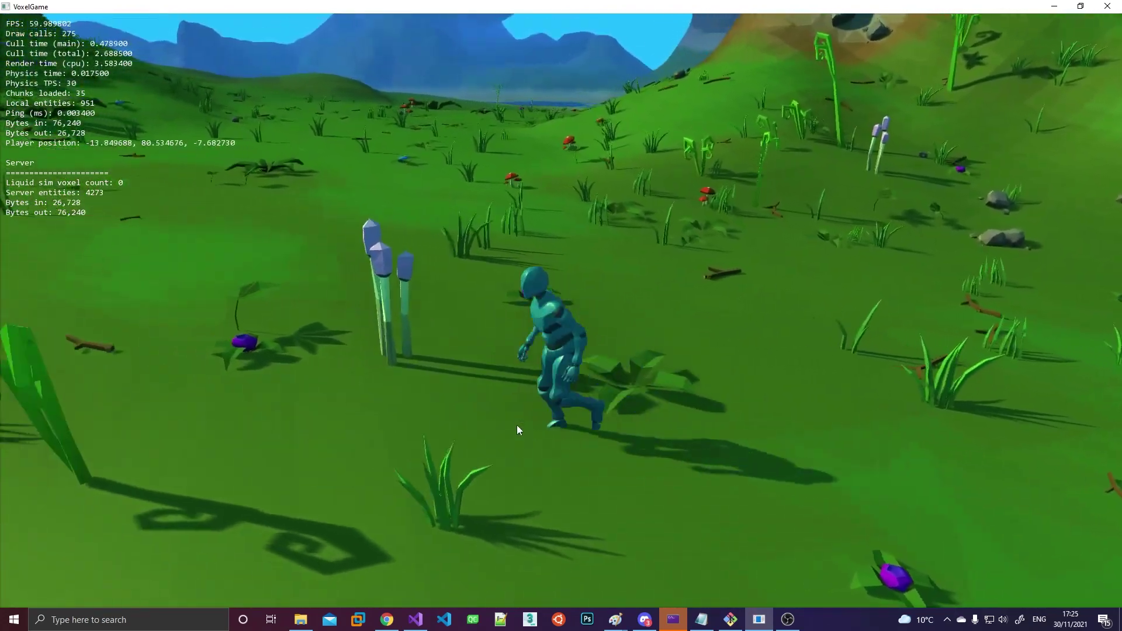
key(space)
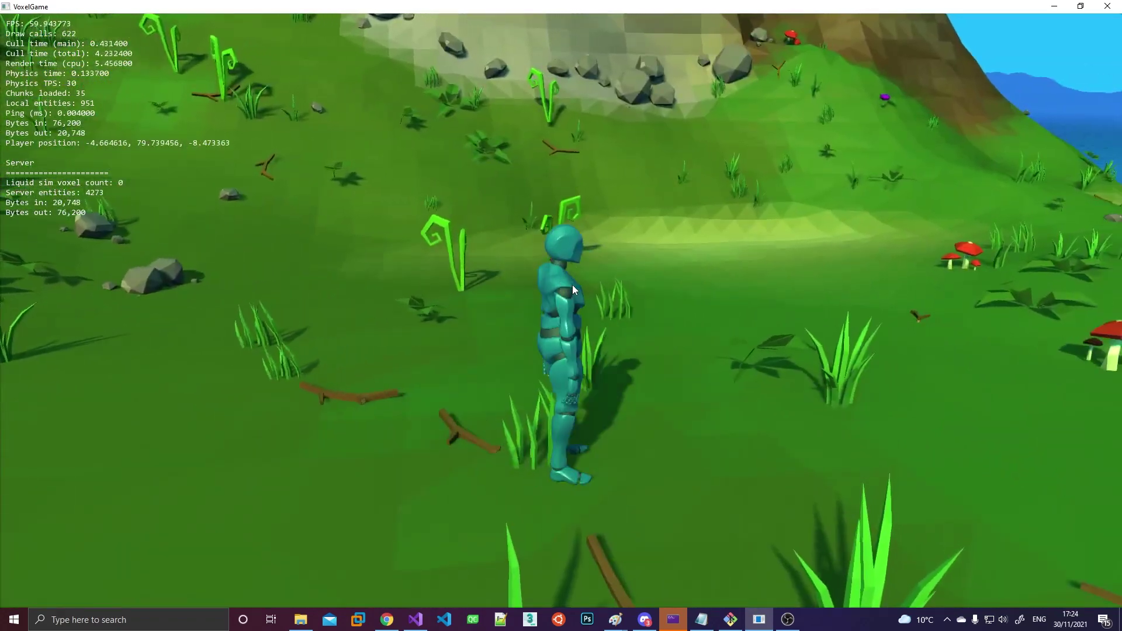
Run toward the rocky hill, then turn left across the clearing.
key(w)
right_drag(573, 285, 535, 275)
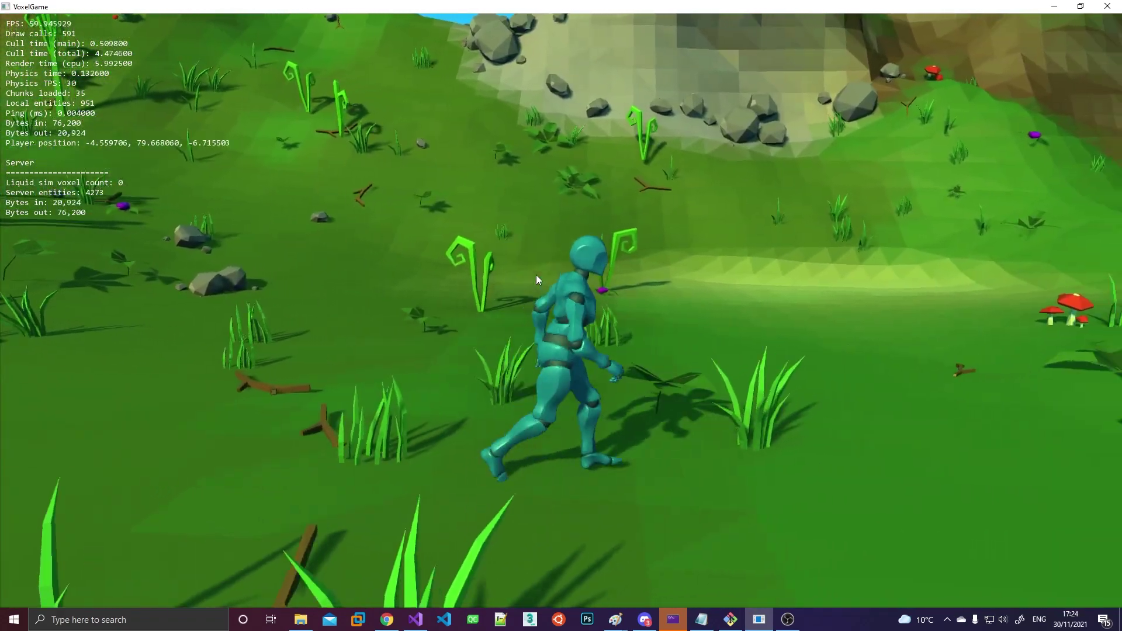
key(w)
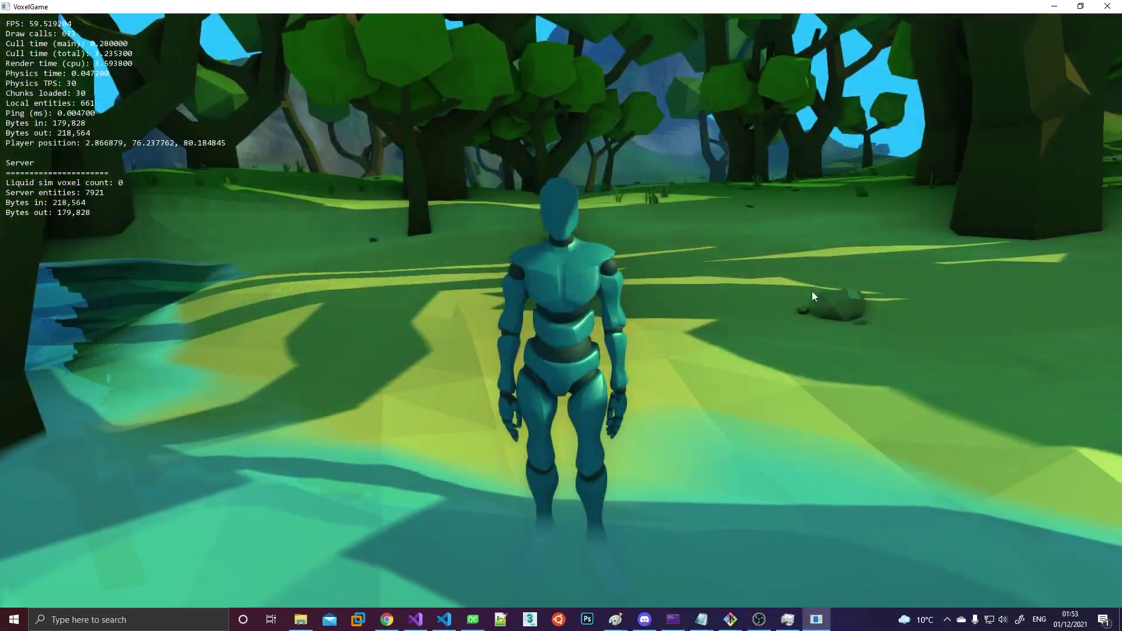
key(w)
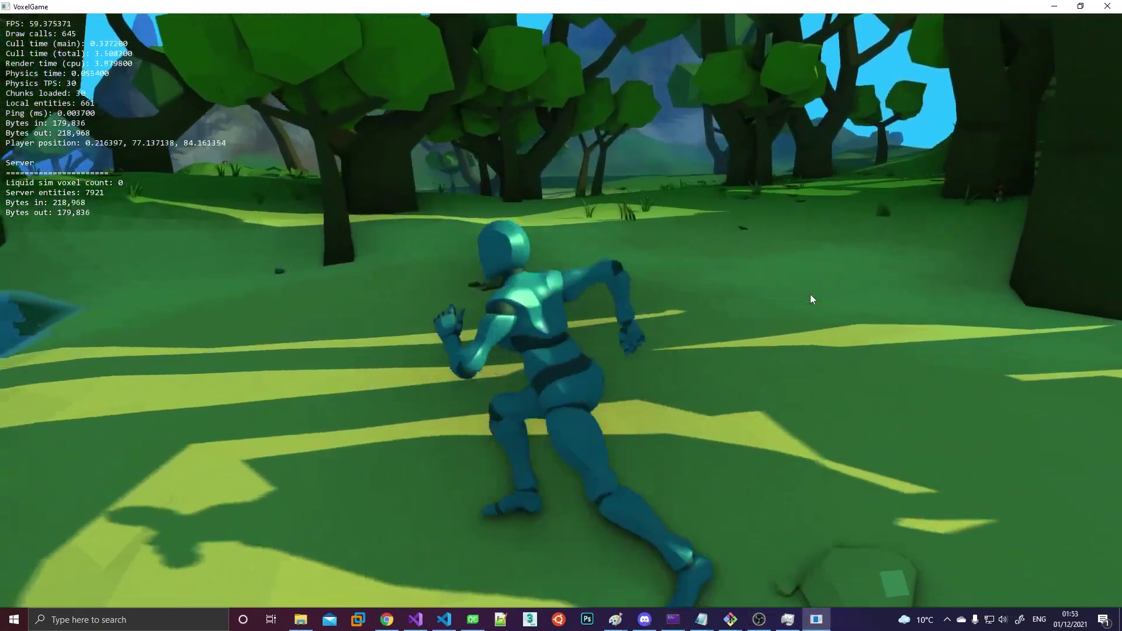
key(a)
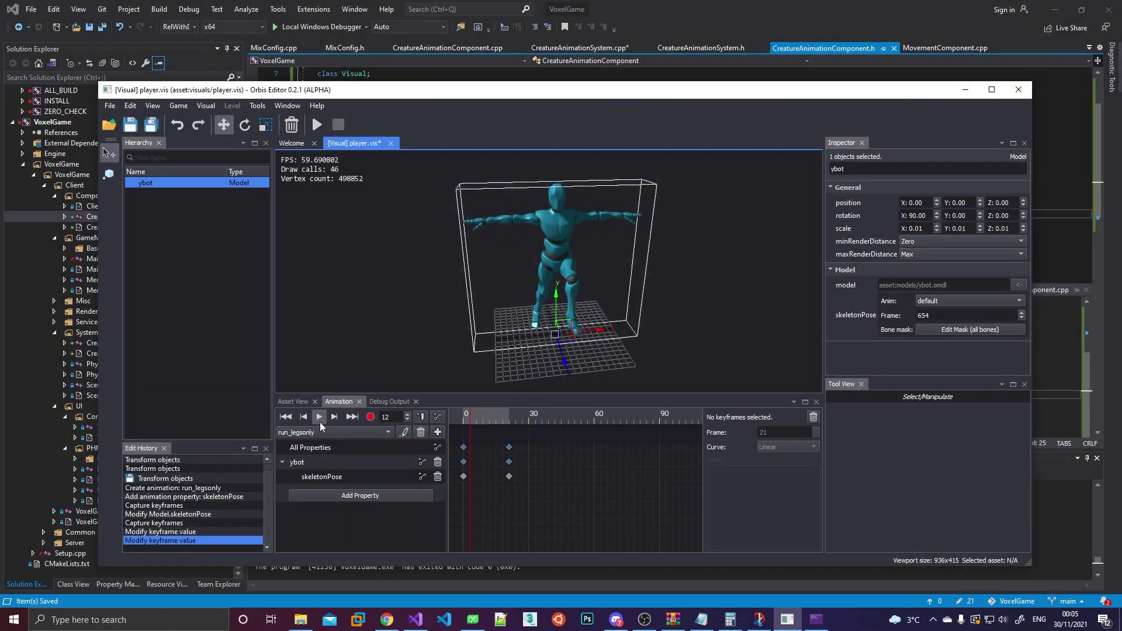
Pause playback and give the frame-0 skeletonPose keyframe a 13-bone mask including mixamorig:Hips.
click(319, 418)
click(464, 476)
click(777, 508)
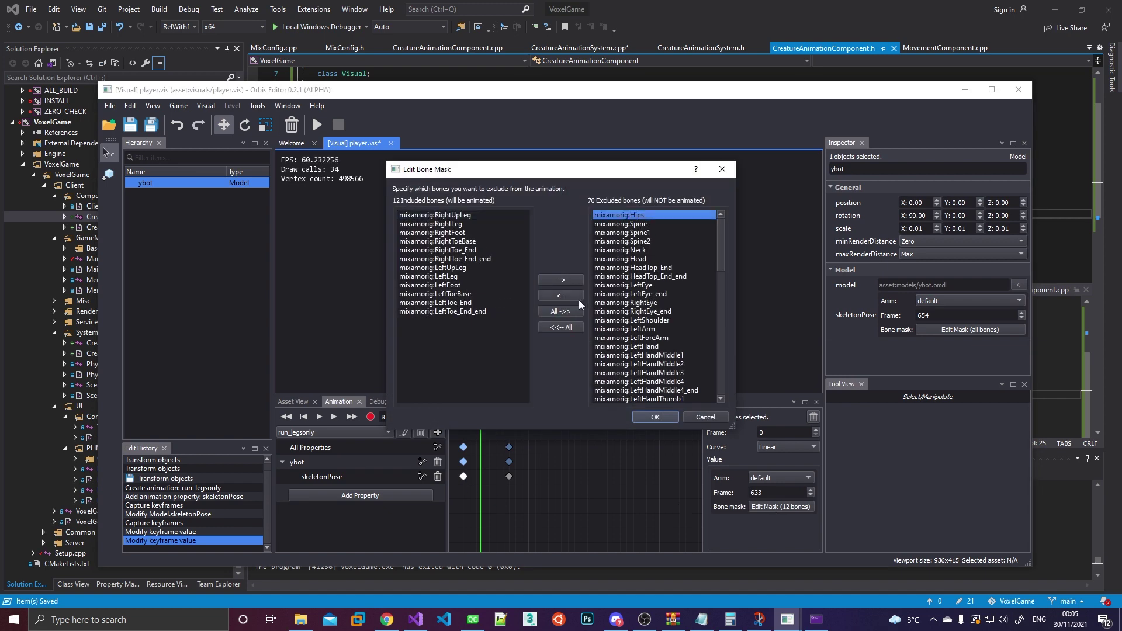
click(655, 416)
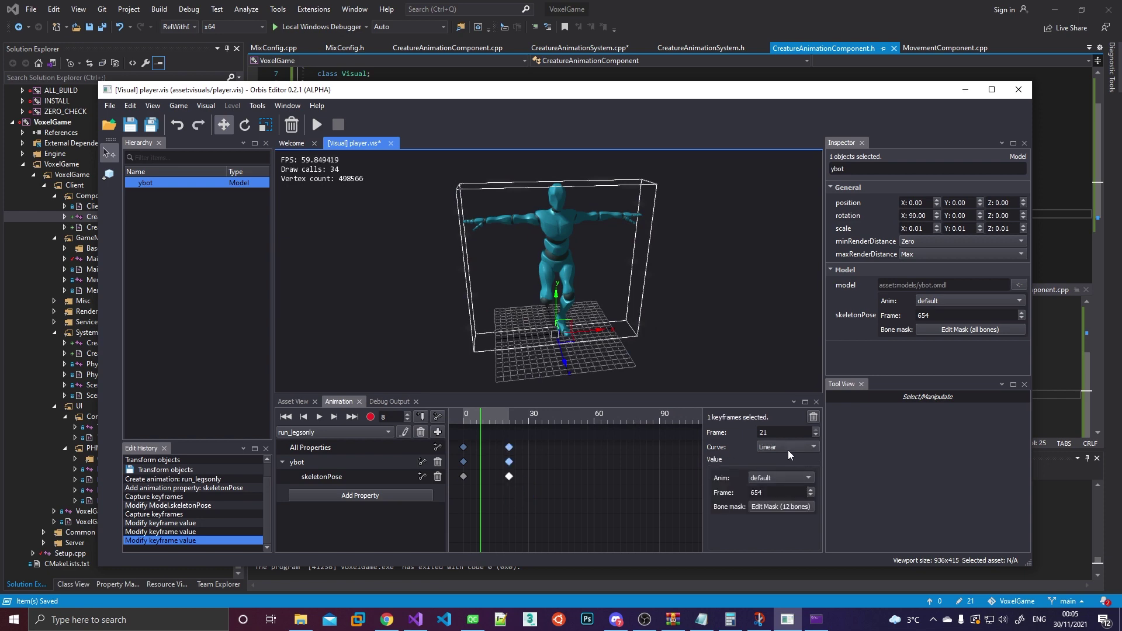
Add mixamorig:Hips to the frame-21 keyframe's bone mask, then play run_legsonly.
click(794, 506)
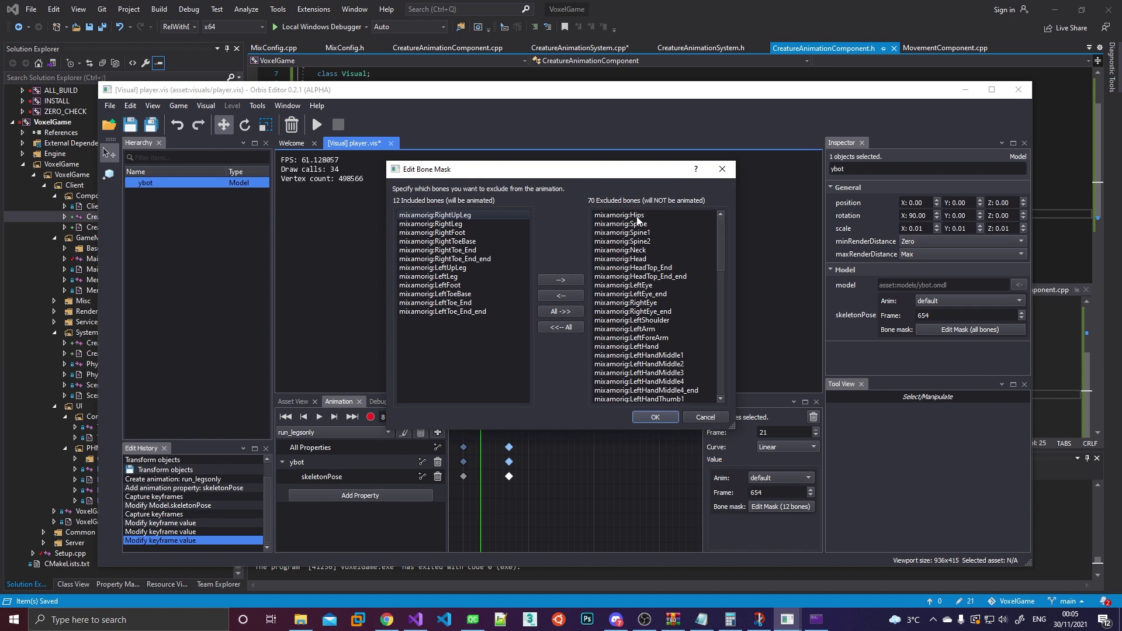
click(574, 294)
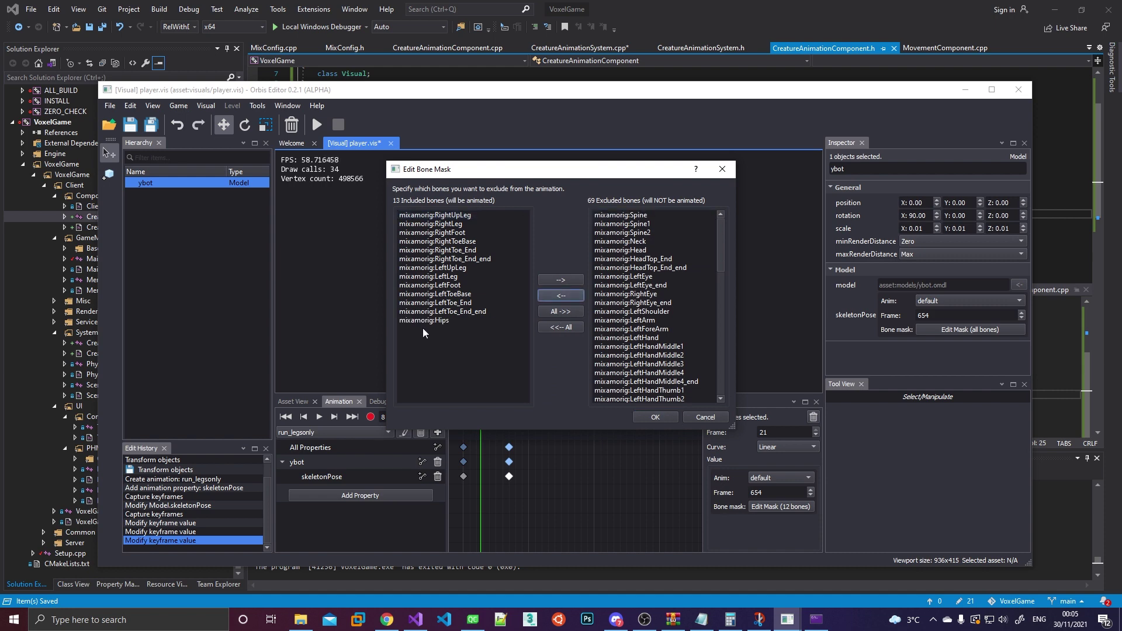
click(655, 416)
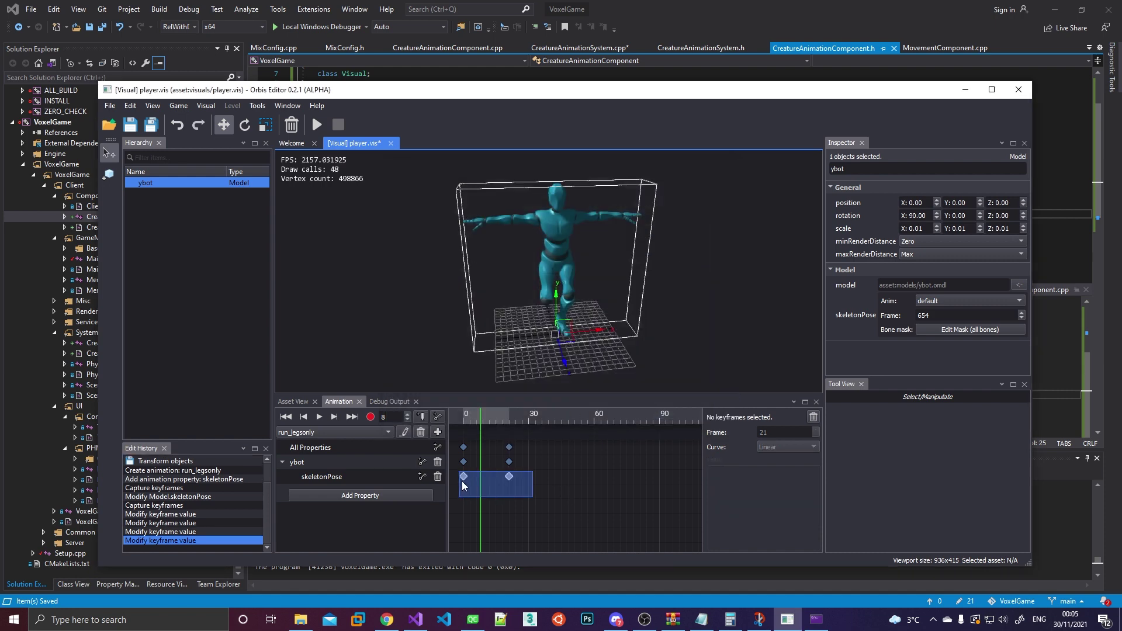
click(319, 417)
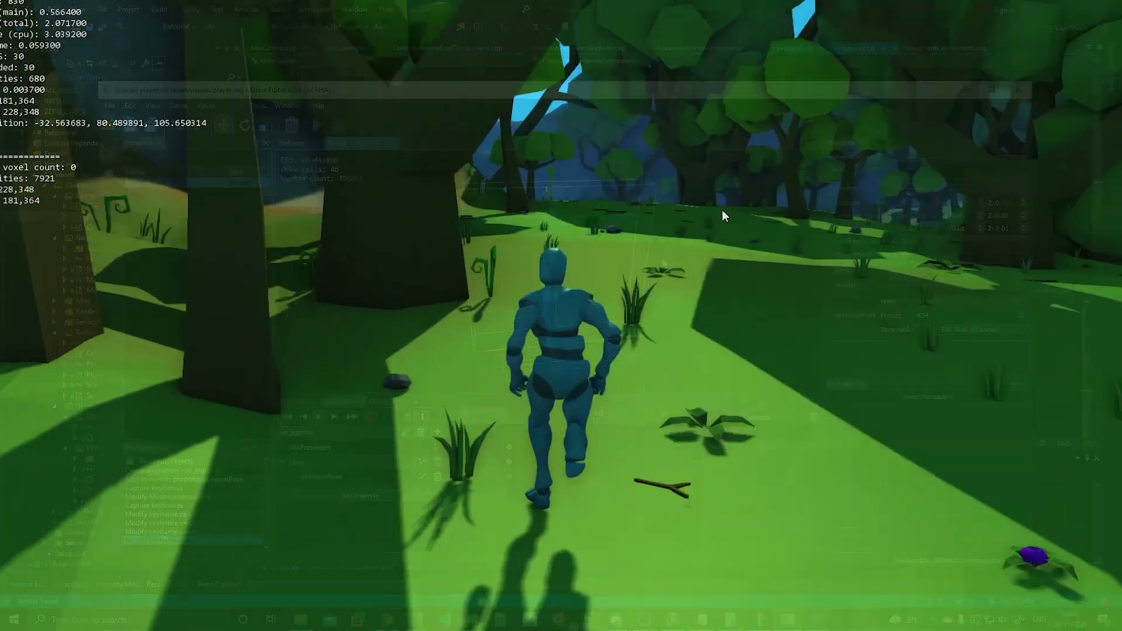